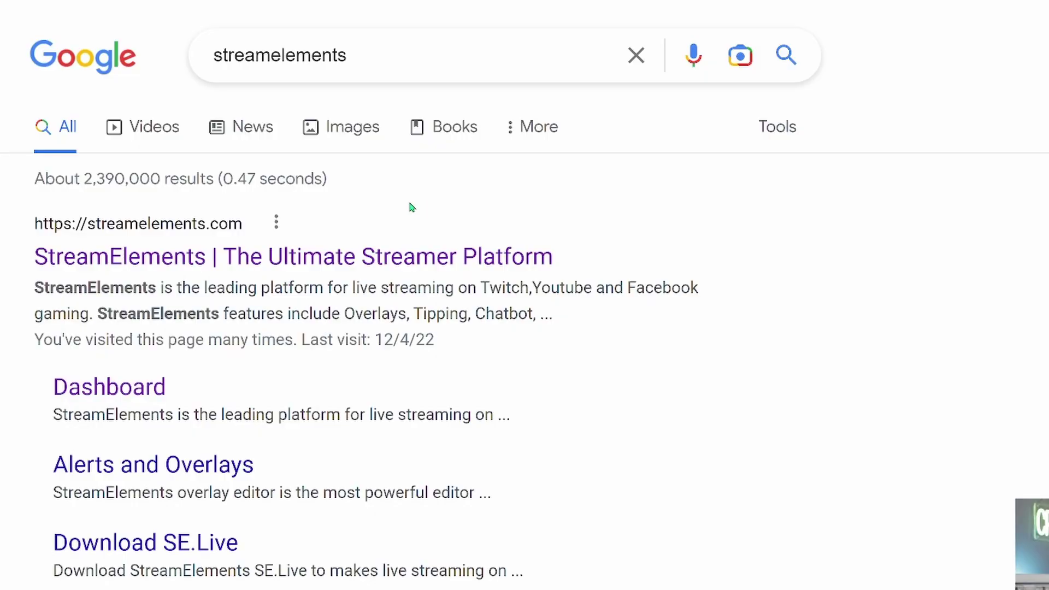
# Open the 'StreamElements | The Ultimate Streamer Platform' result from the Google search page.
pyautogui.click(412, 257)
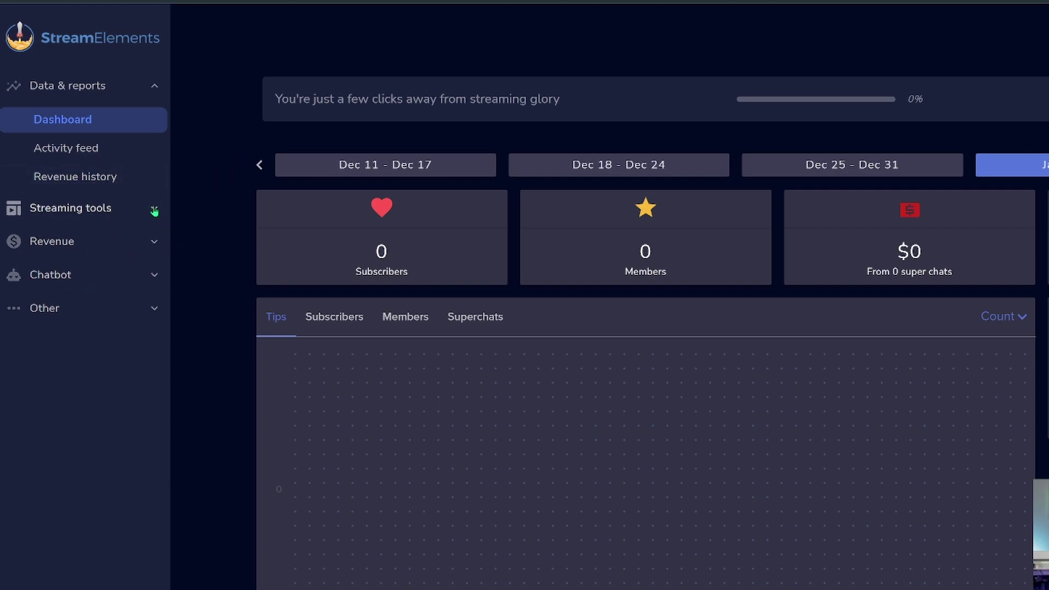
# Preview the Japan Traditional Ink theme's Starting Soon, Be Right Back and Stream Ended scenes, then create the overlays.
pyautogui.click(155, 210)
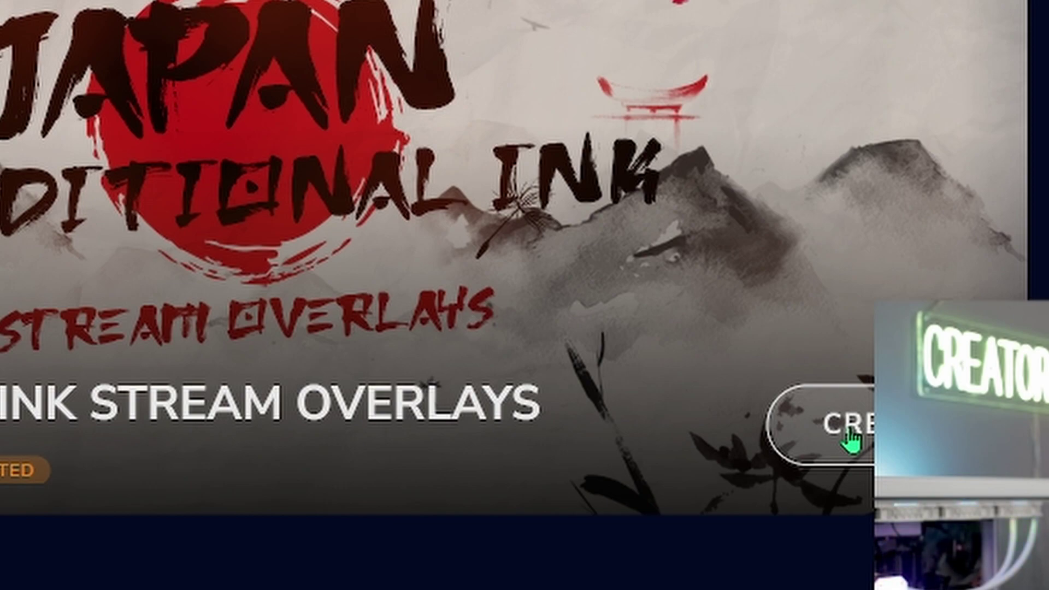
pyautogui.click(850, 441)
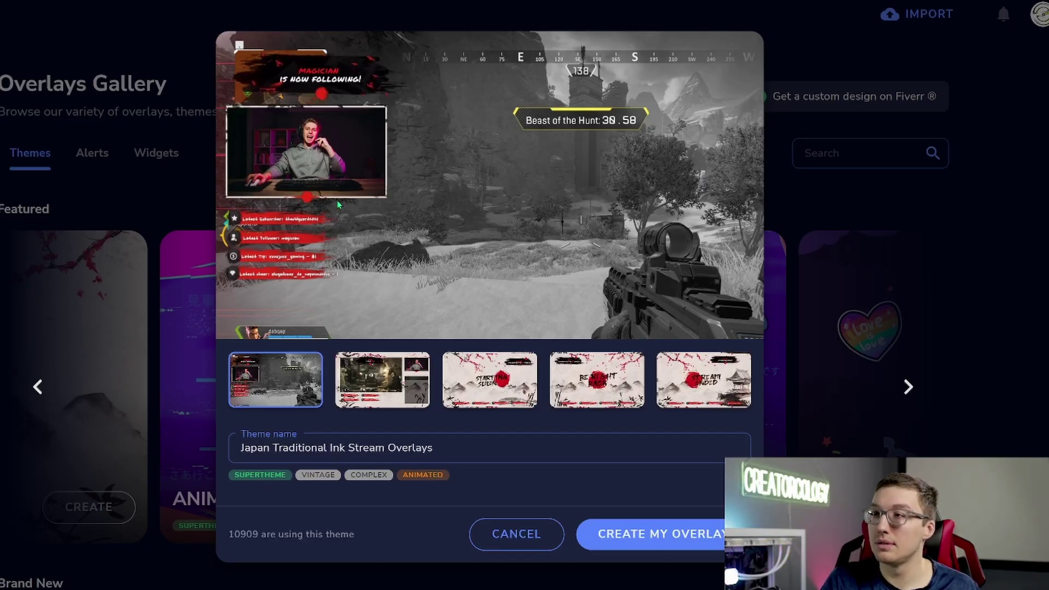
pyautogui.click(377, 386)
pyautogui.click(508, 388)
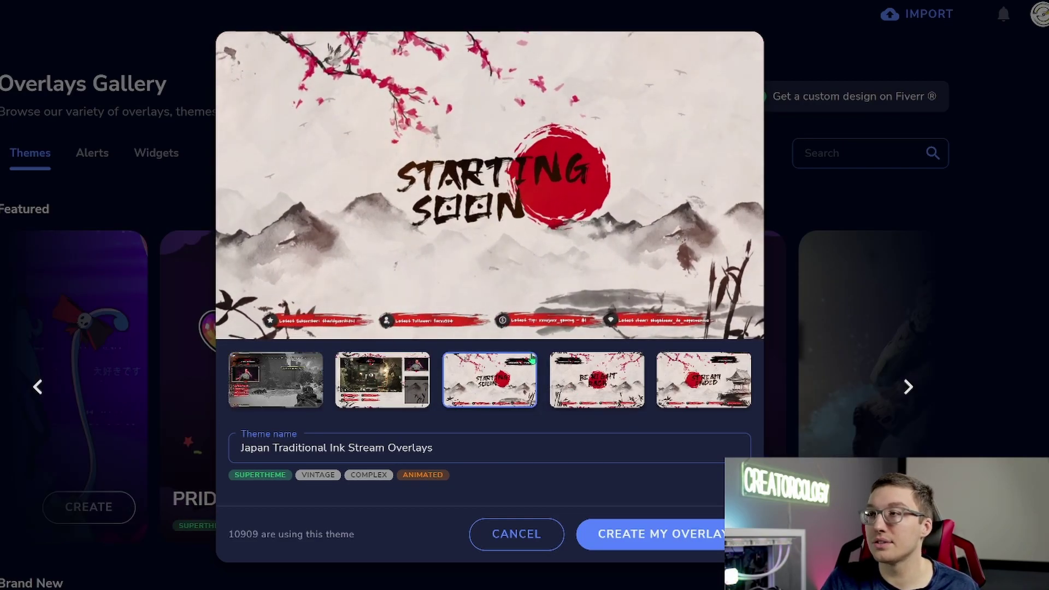
pyautogui.click(623, 382)
pyautogui.click(688, 383)
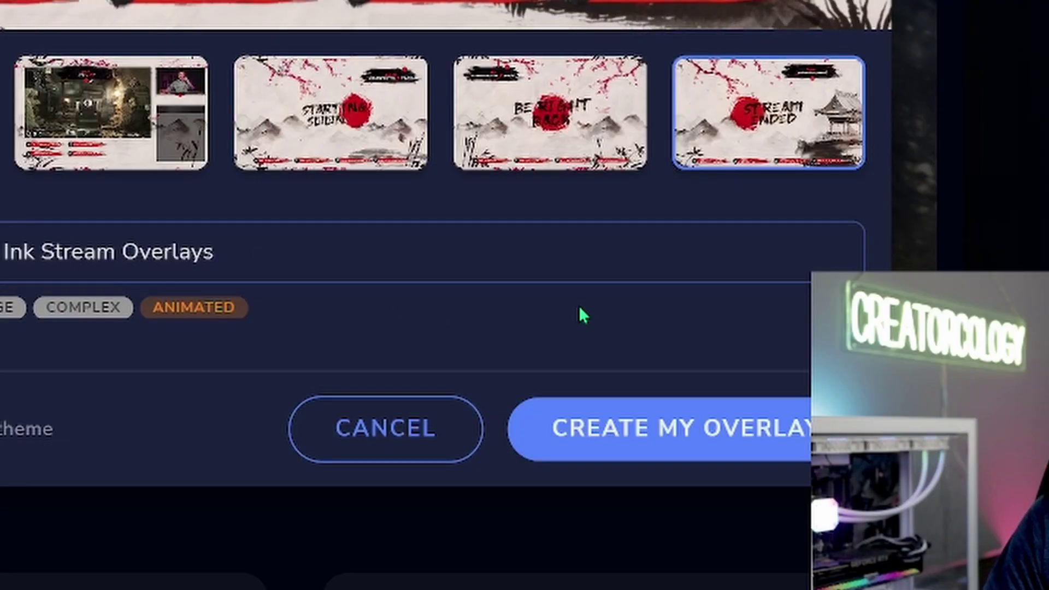
pyautogui.click(713, 437)
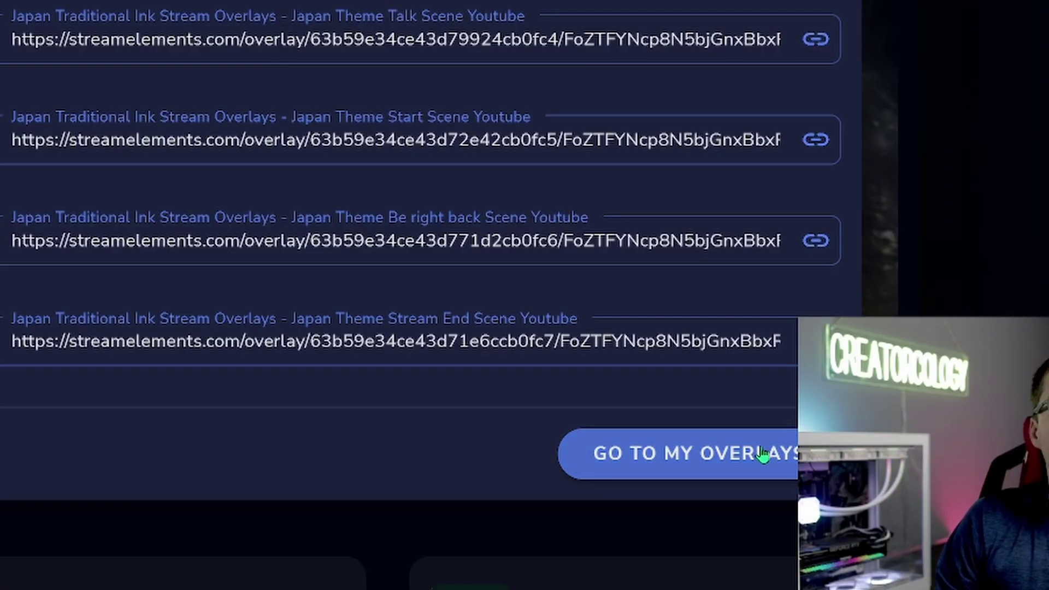
# From My Overlays, open the Stream Ended overlay in the editor and mute its sound.
pyautogui.click(706, 552)
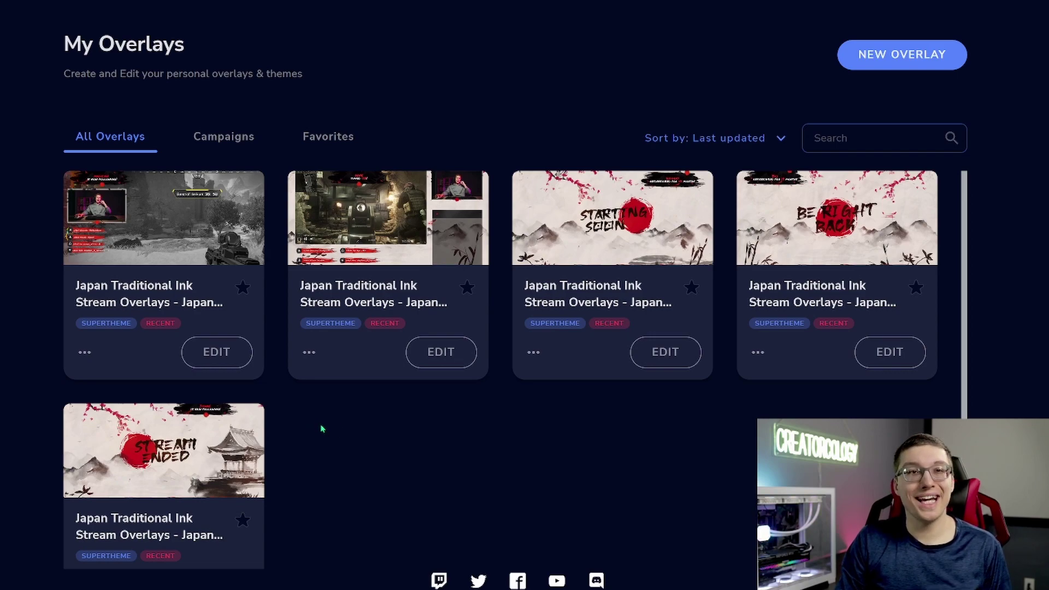
pyautogui.scroll(-1, 322, 429)
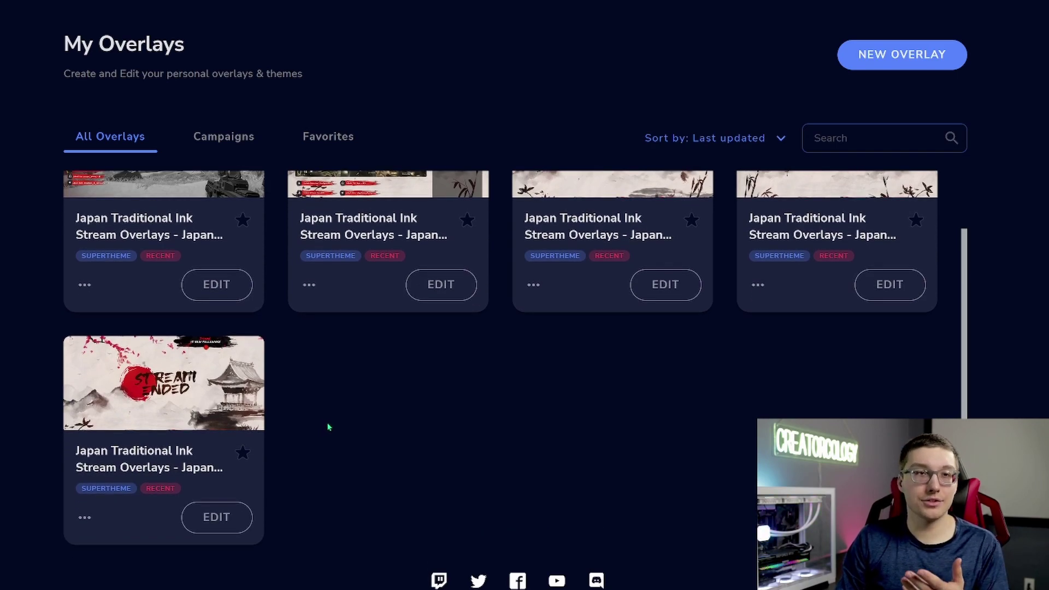
pyautogui.scroll(1, 332, 421)
pyautogui.scroll(-1, 326, 416)
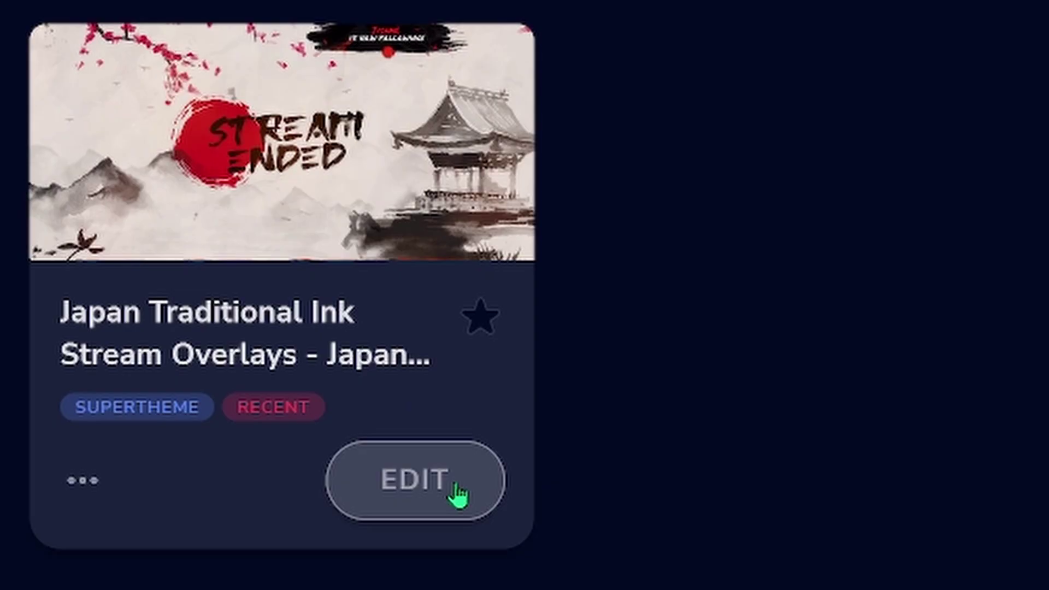
pyautogui.click(455, 491)
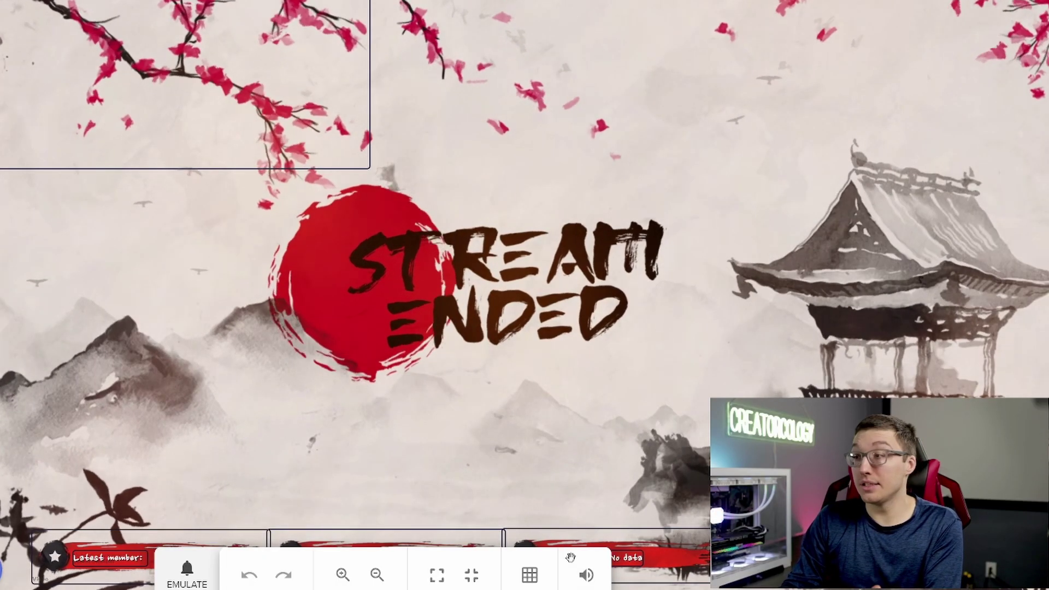
pyautogui.click(585, 576)
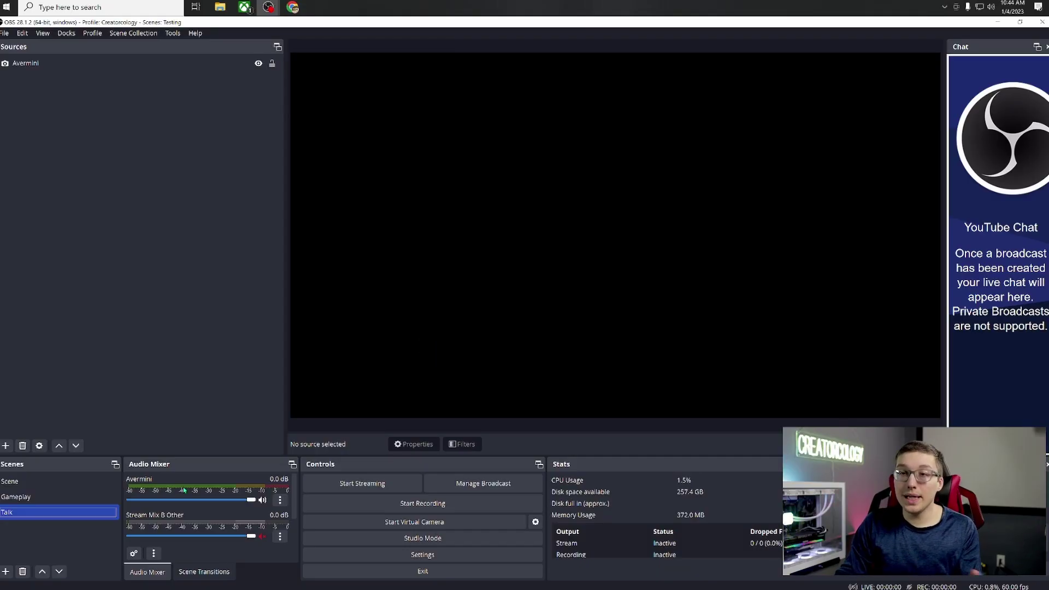
# Add a new scene named 'Stream Ending' and bring up the source type list.
pyautogui.scroll(-1, 159, 514)
pyautogui.scroll(1, 159, 513)
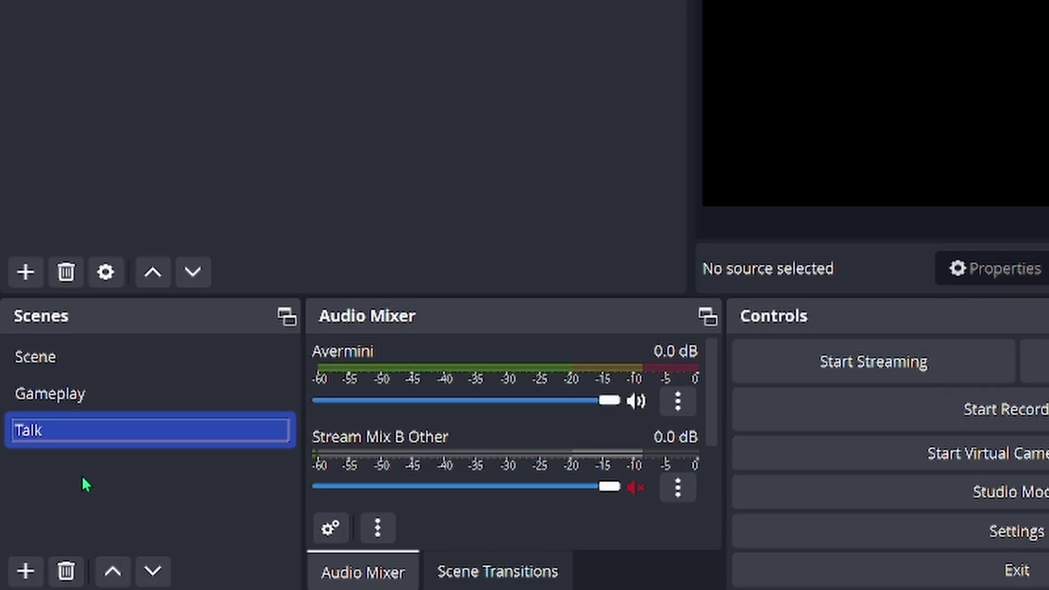
pyautogui.rightClick(64, 503)
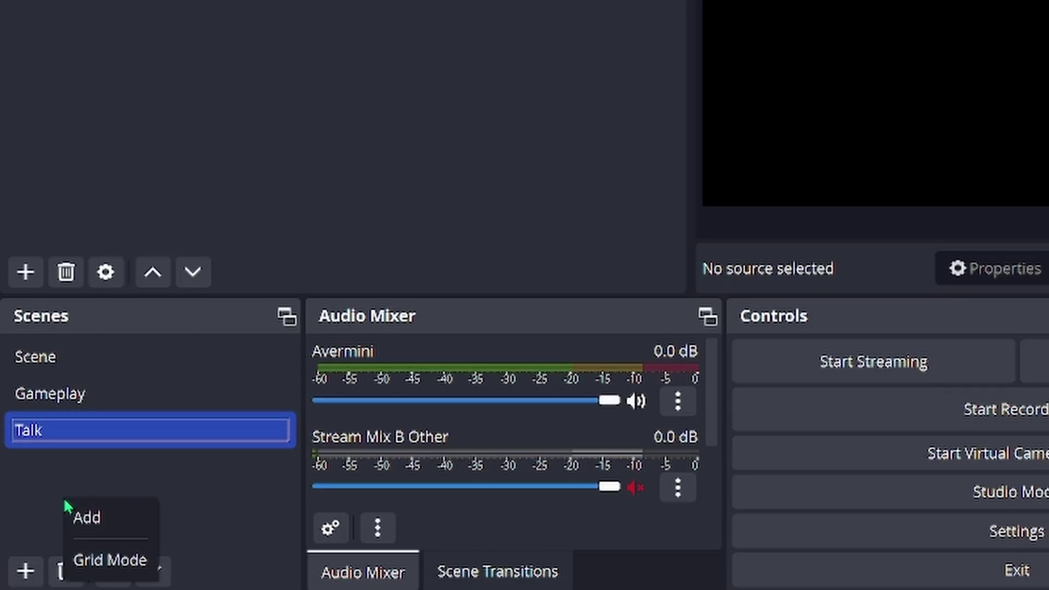
pyautogui.click(16, 563)
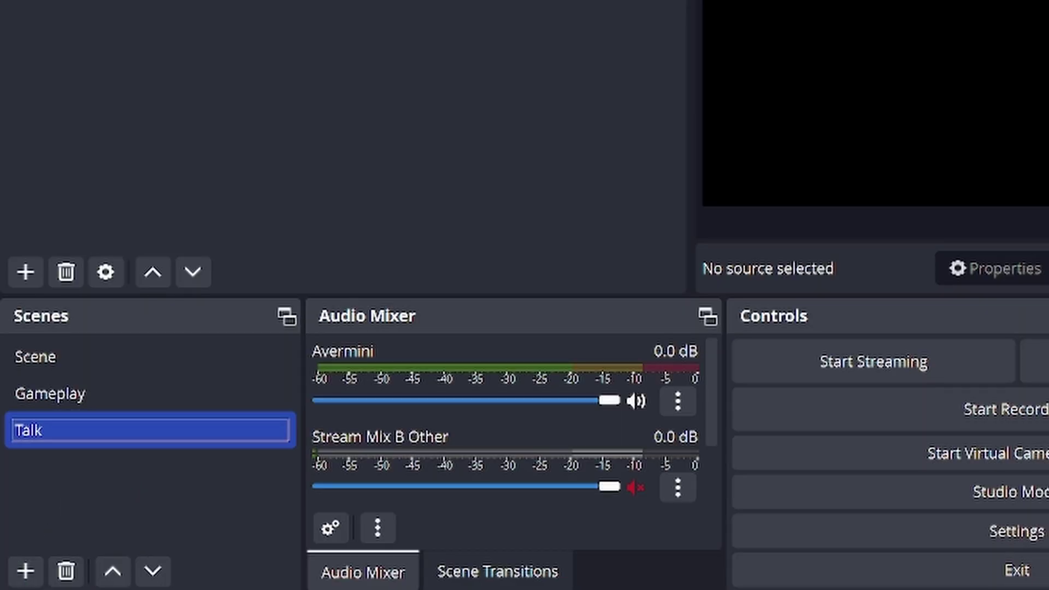
pyautogui.click(25, 571)
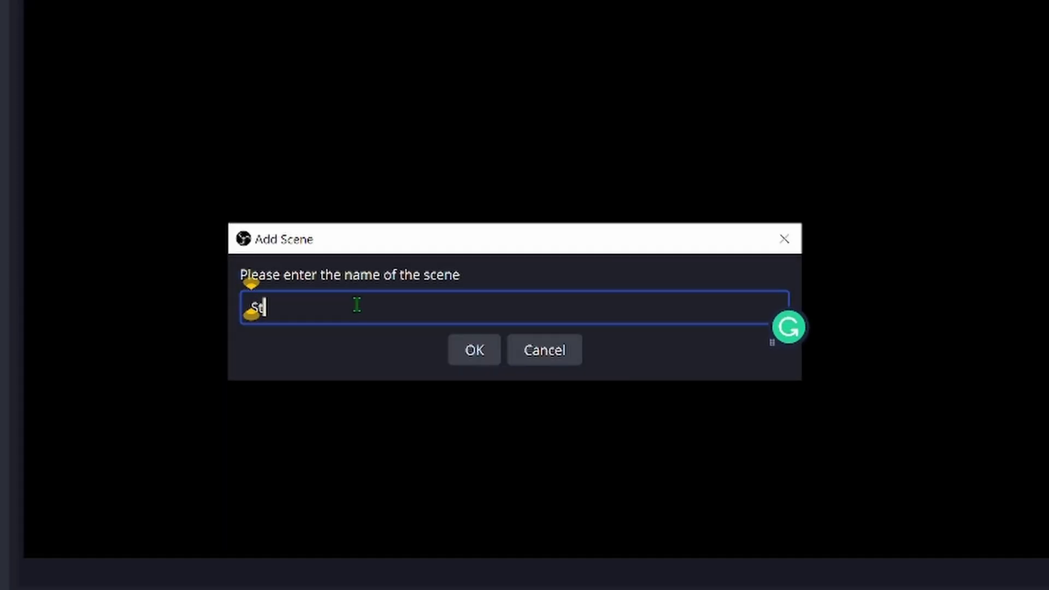
pyautogui.write('Stream Edn')
pyautogui.press('BackSpace')
pyautogui.press('BackSpace')
pyautogui.write('nding')
pyautogui.press('Return')
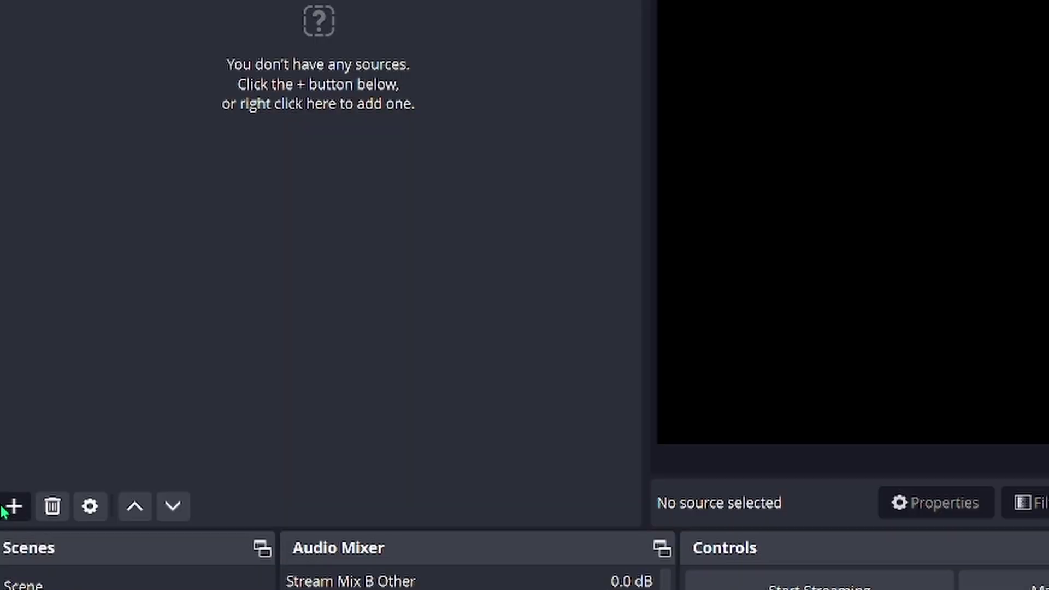
pyautogui.click(10, 507)
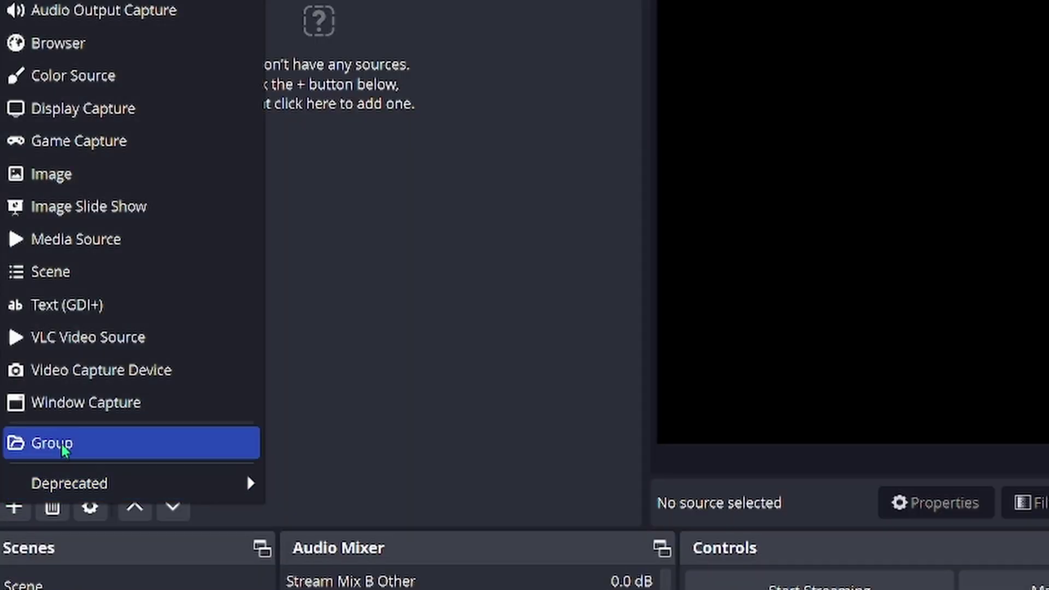
# Add a 1920×1080 browser source 'Stream End Overlay' using the pasted Stream Ended overlay URL.
pyautogui.click(191, 51)
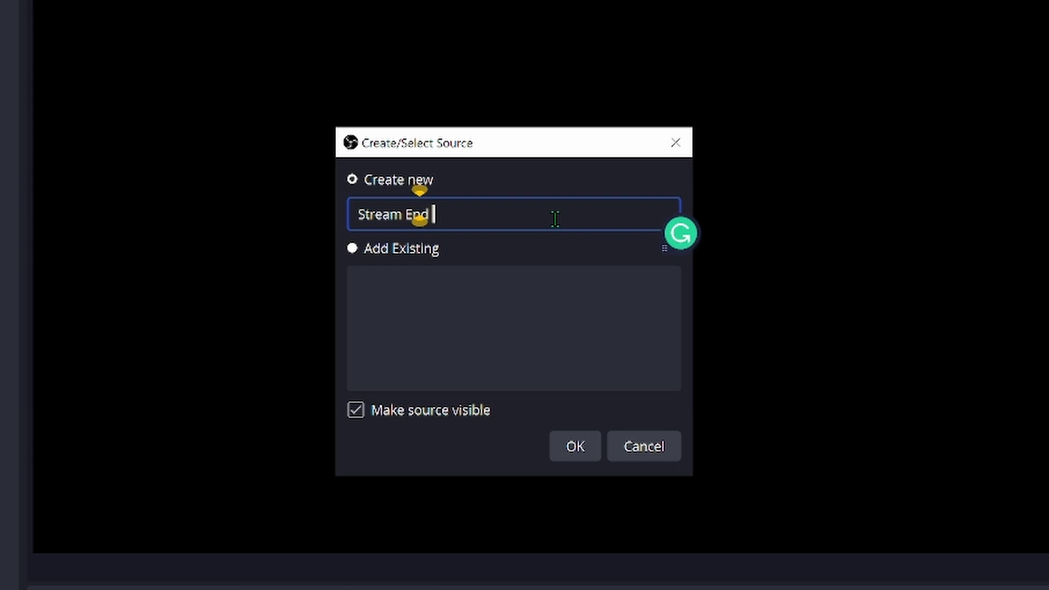
pyautogui.write('Stream End Overlay')
pyautogui.press('Return')
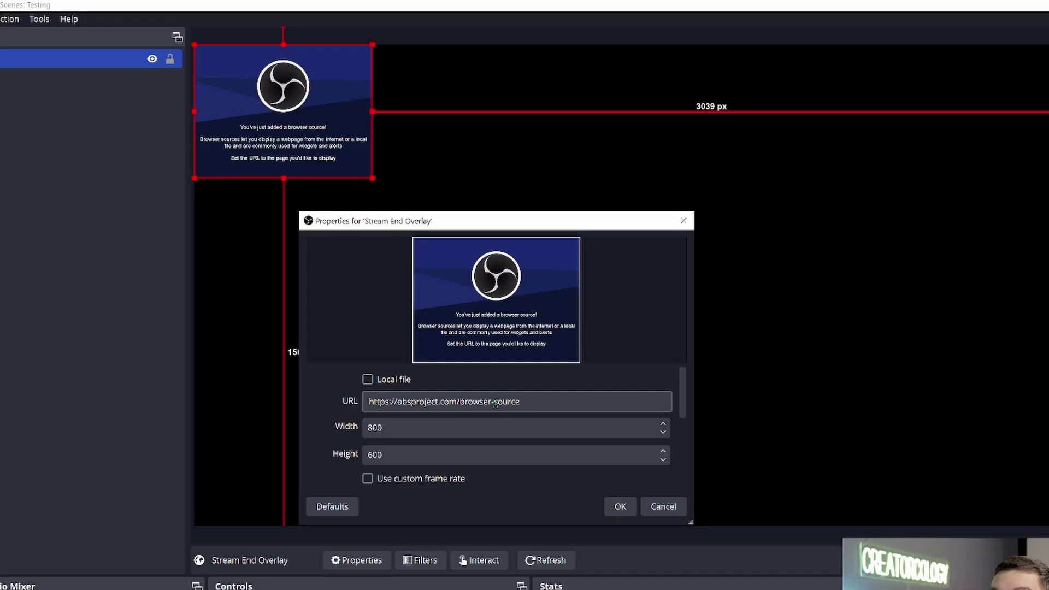
pyautogui.click(398, 427)
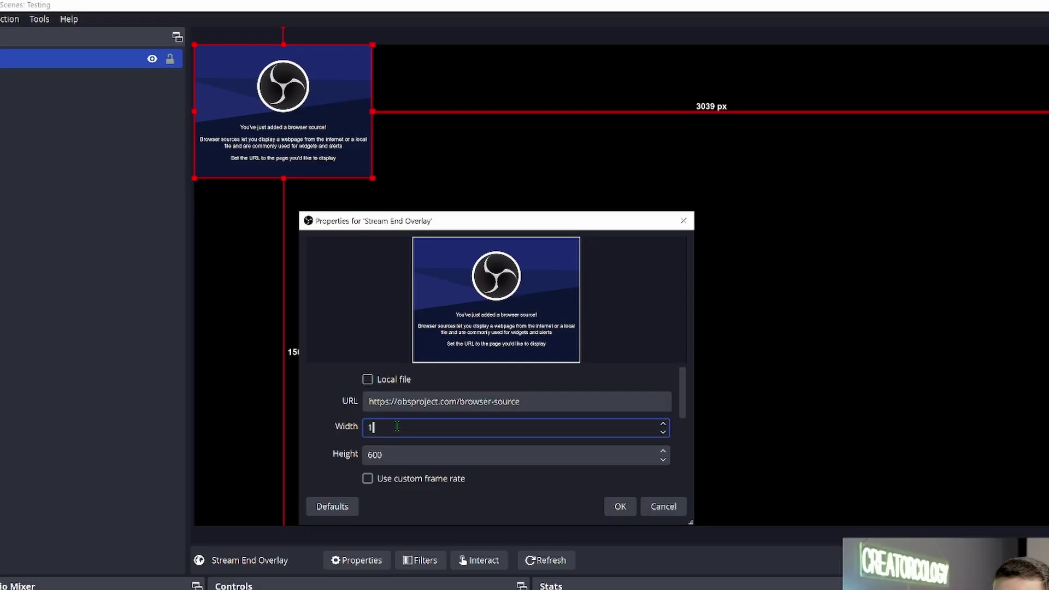
pyautogui.click(407, 458)
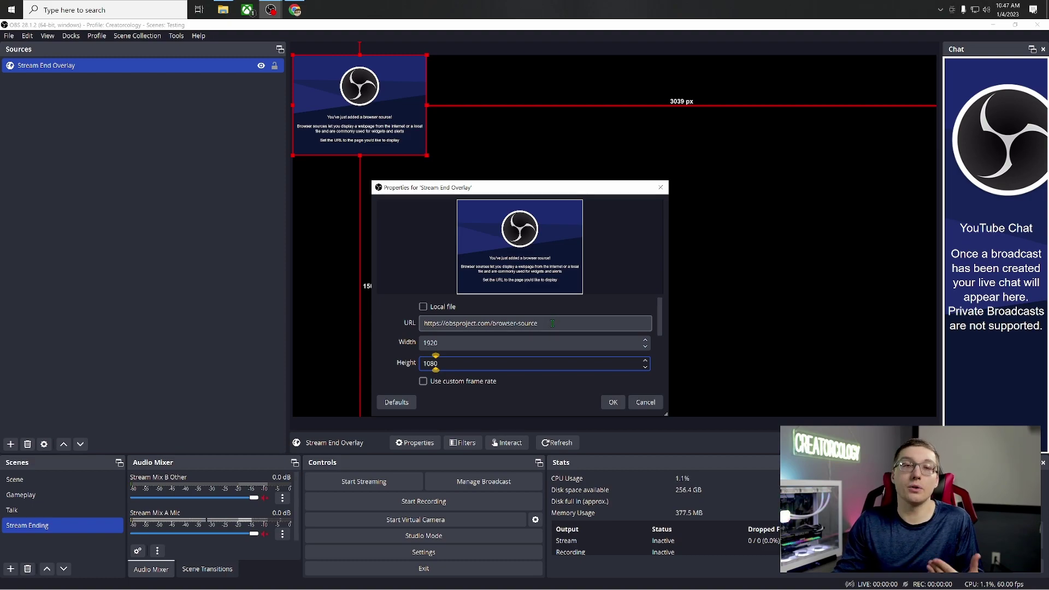
pyautogui.tripleClick(551, 323)
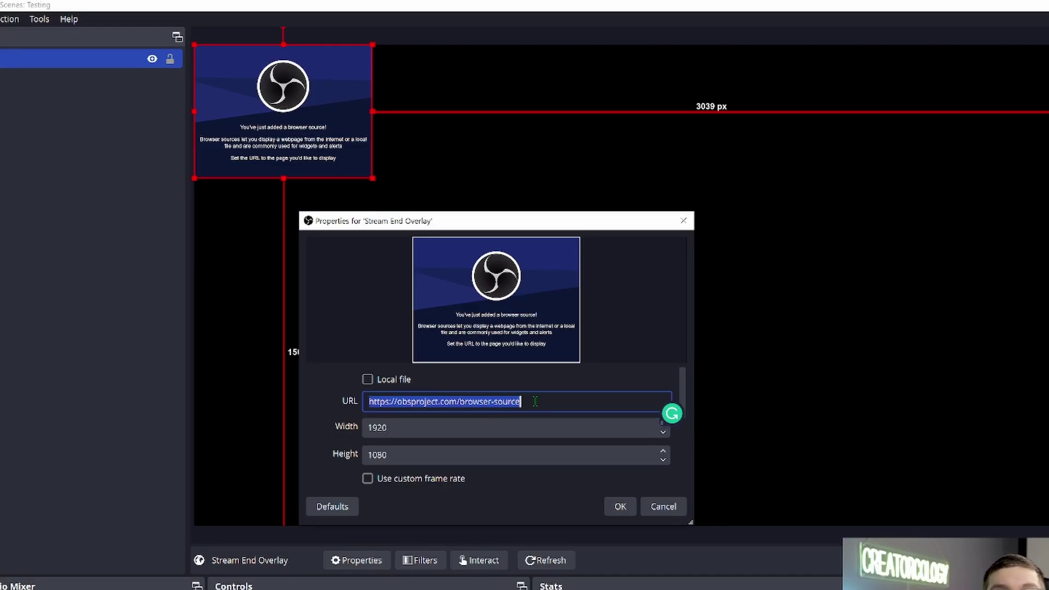
pyautogui.hotkey('ctrl', 'v')
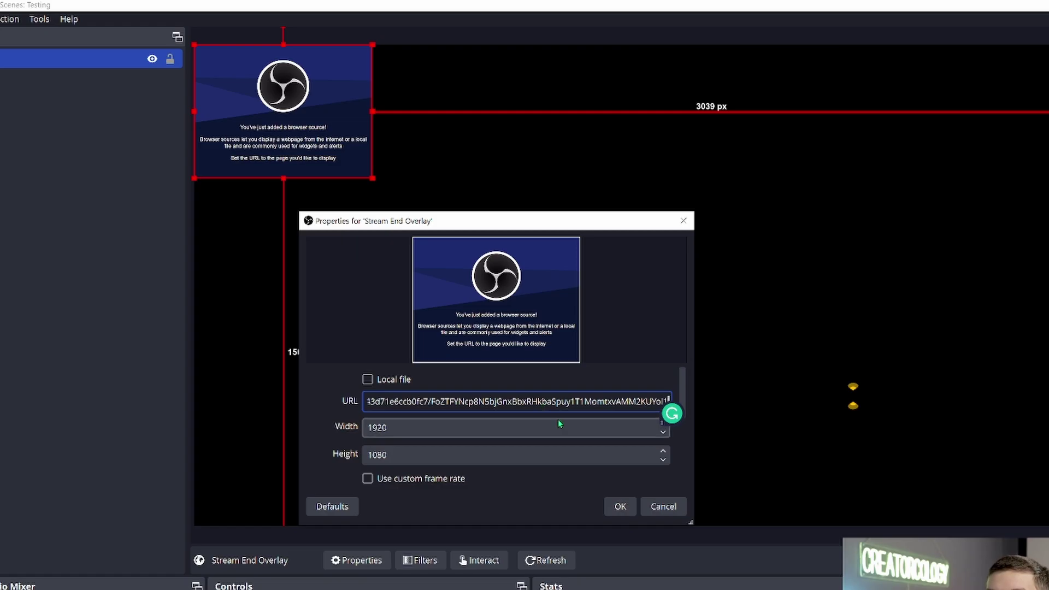
pyautogui.press('Return')
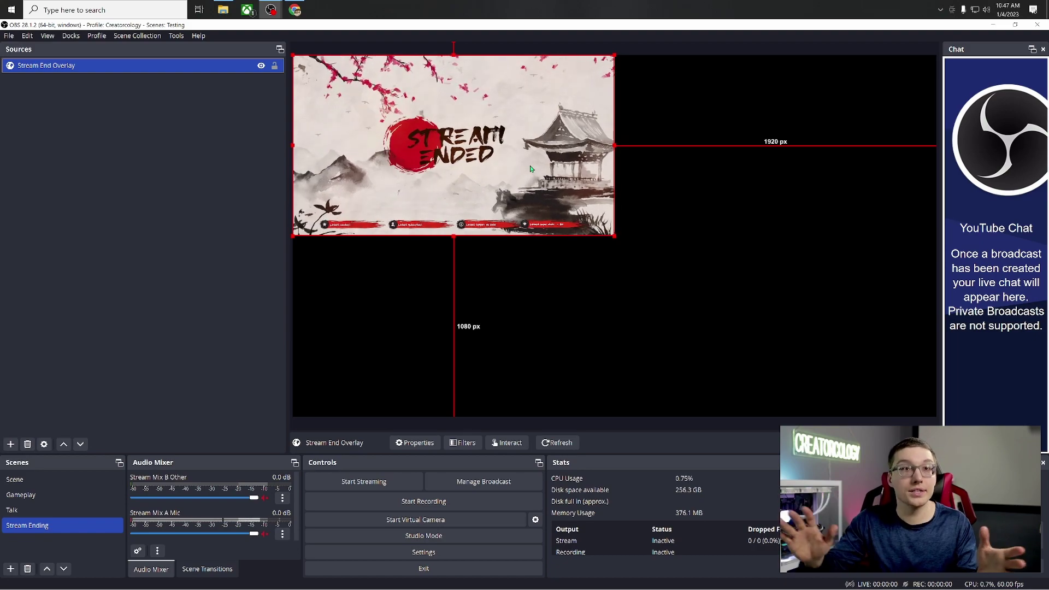
# Apply Transform > Fit to screen to the Stream End Overlay source.
pyautogui.rightClick(556, 186)
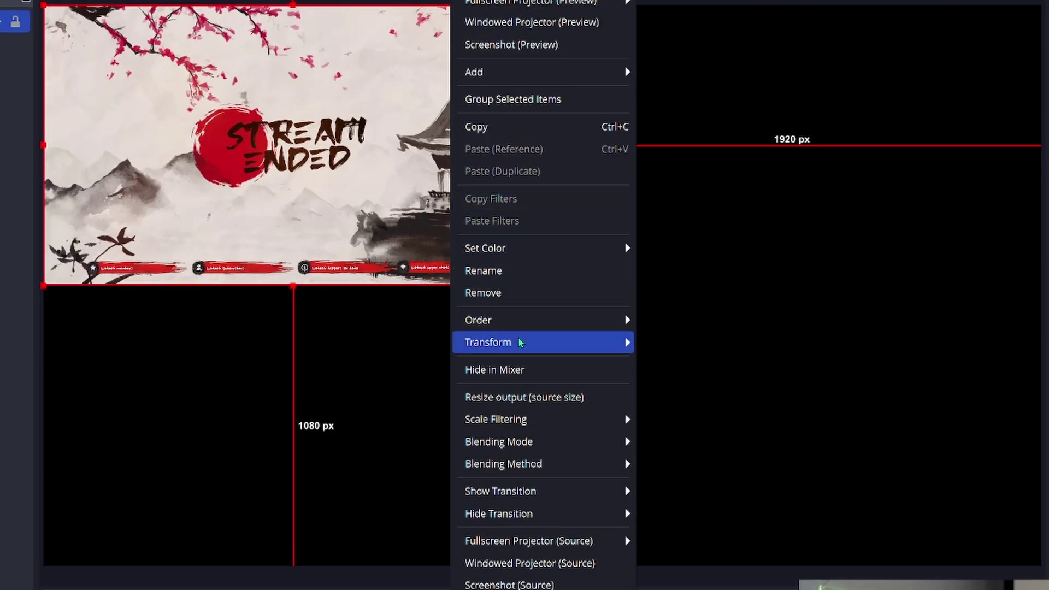
pyautogui.moveTo(521, 342)
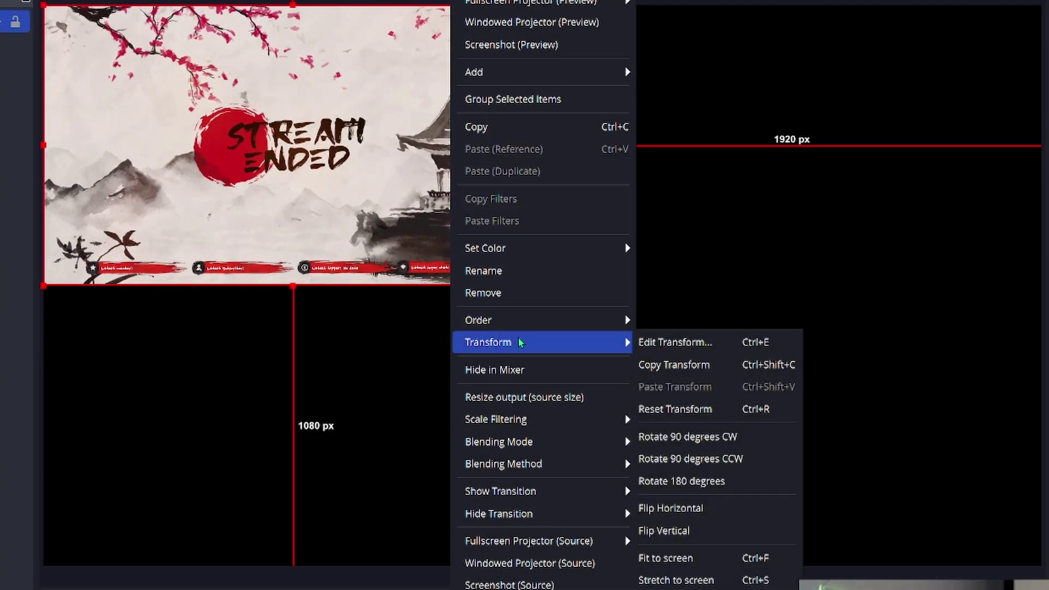
pyautogui.click(706, 560)
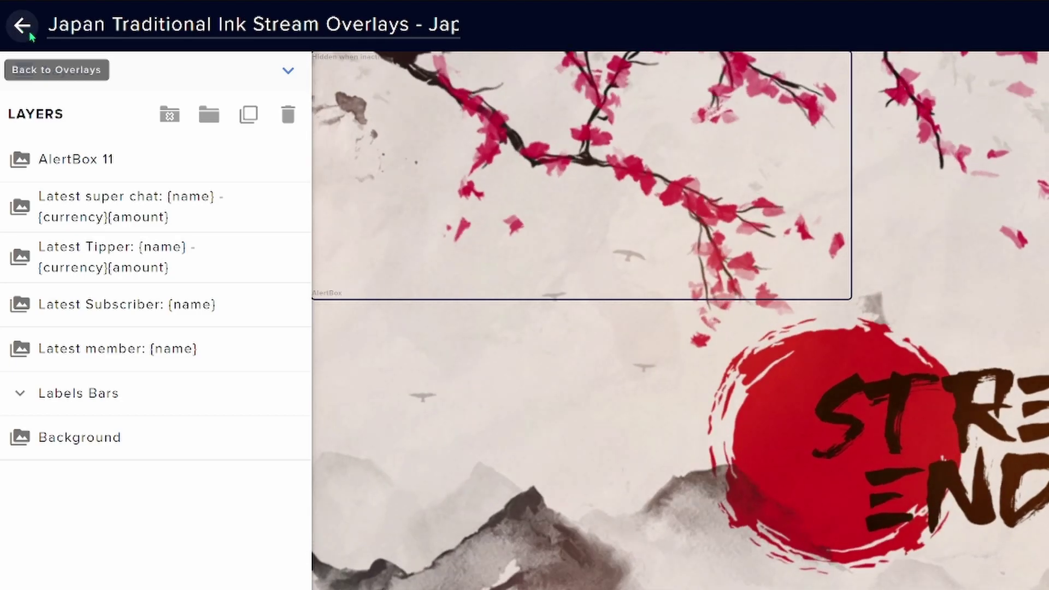
# Go back to My Overlays and copy the Be Right Back overlay's URL.
pyautogui.click(21, 25)
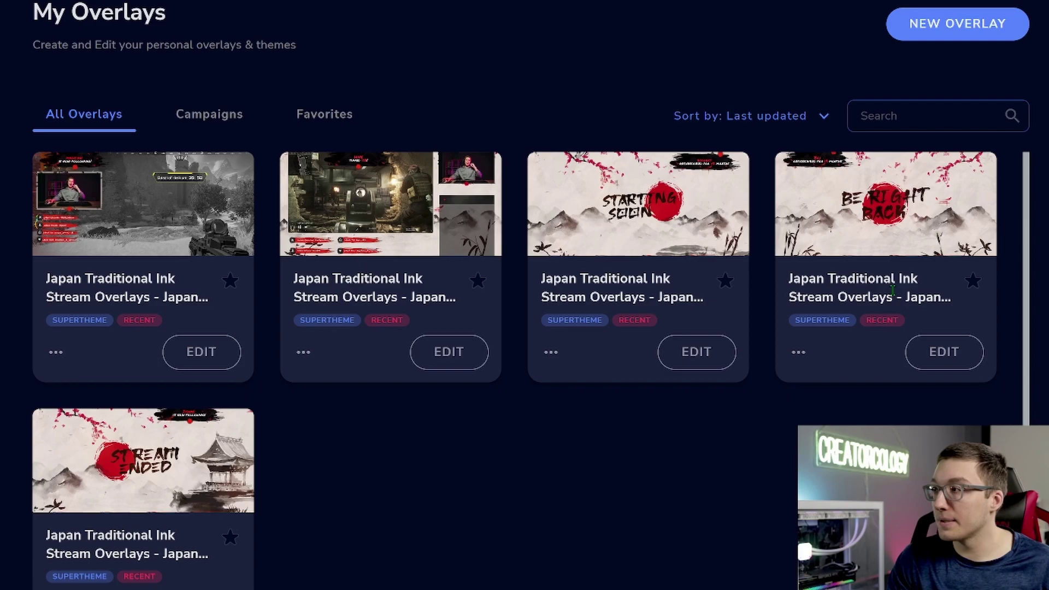
pyautogui.click(798, 352)
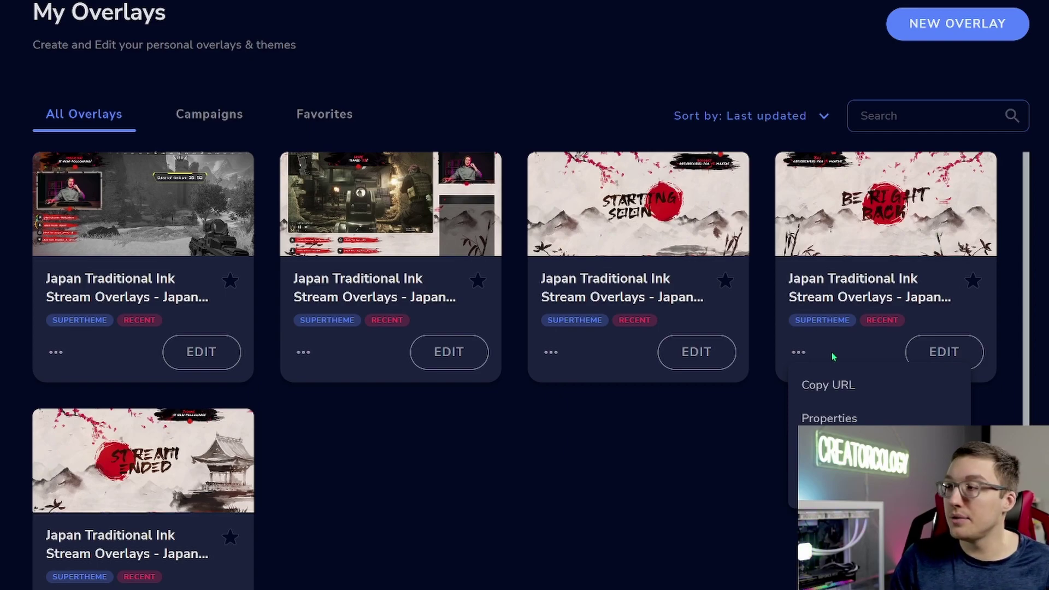
pyautogui.click(799, 354)
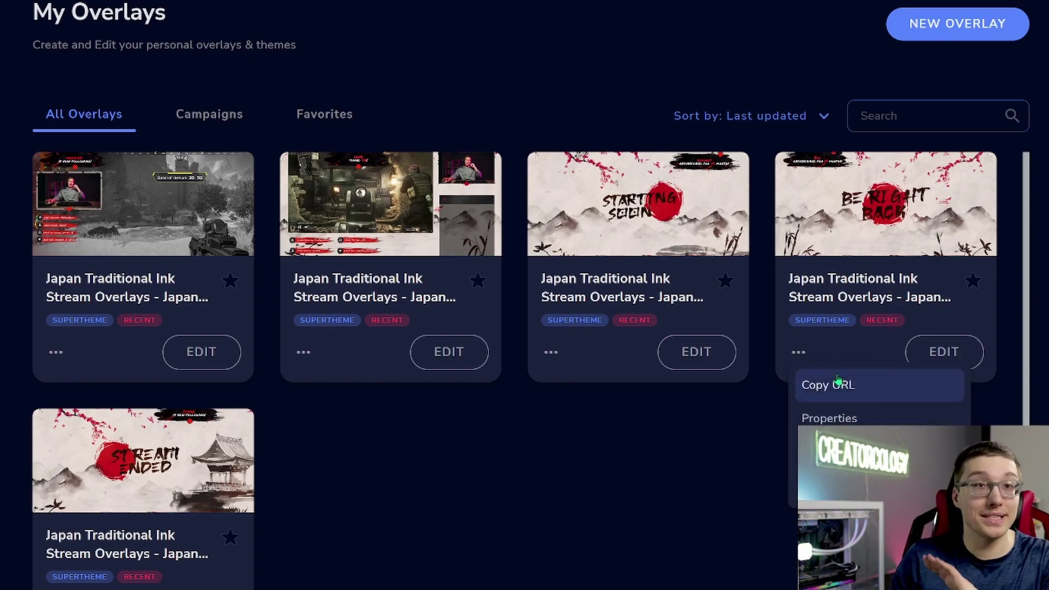
pyautogui.click(850, 387)
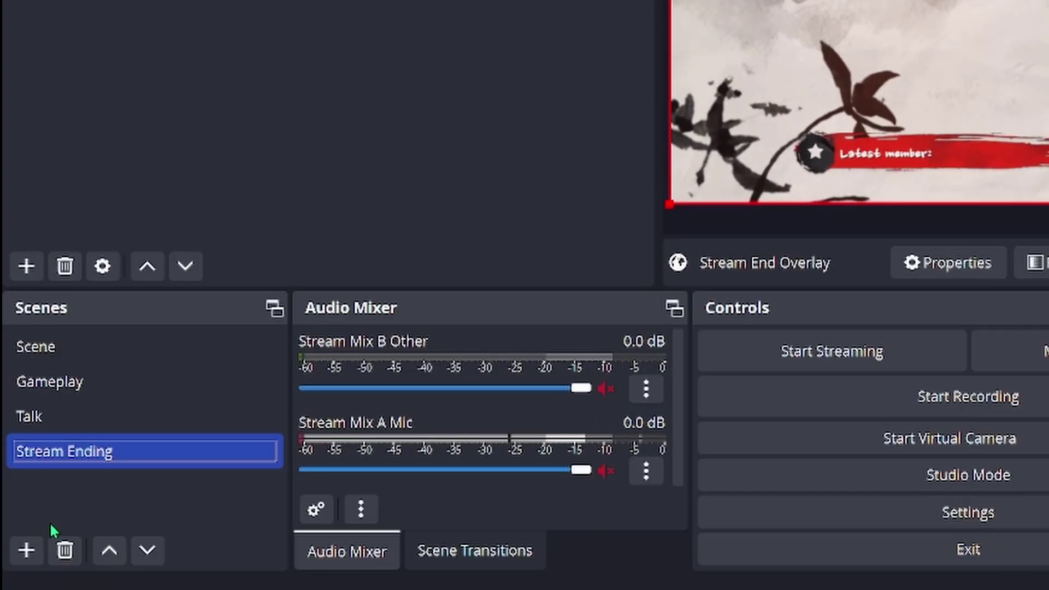
# Create the 'Be Right Back' scene with a browser source named 'Be Right Back Overlay'.
pyautogui.click(26, 550)
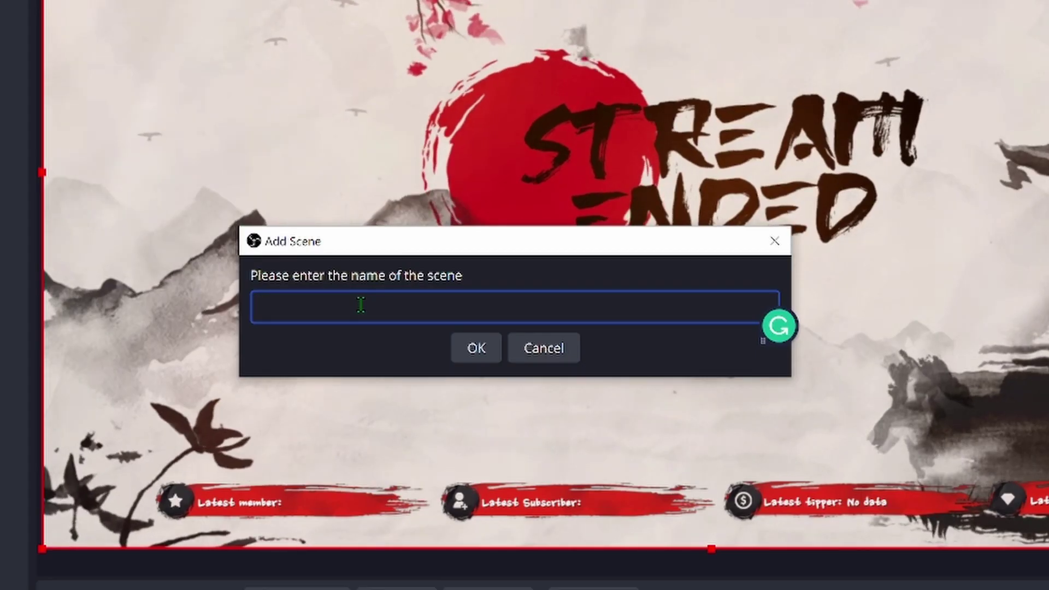
pyautogui.write('Be Right Ba')
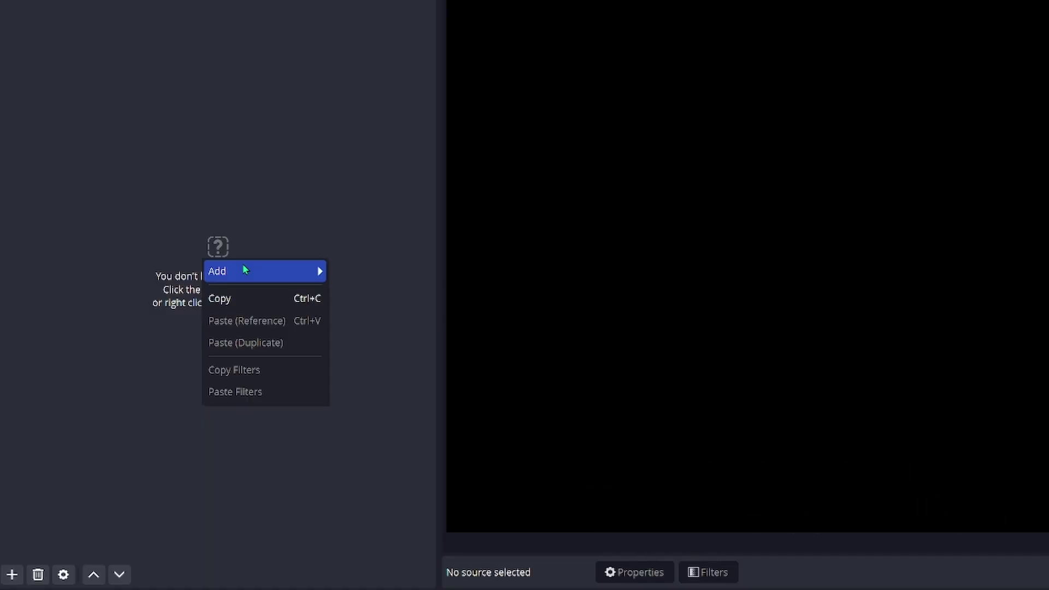
pyautogui.moveTo(244, 269)
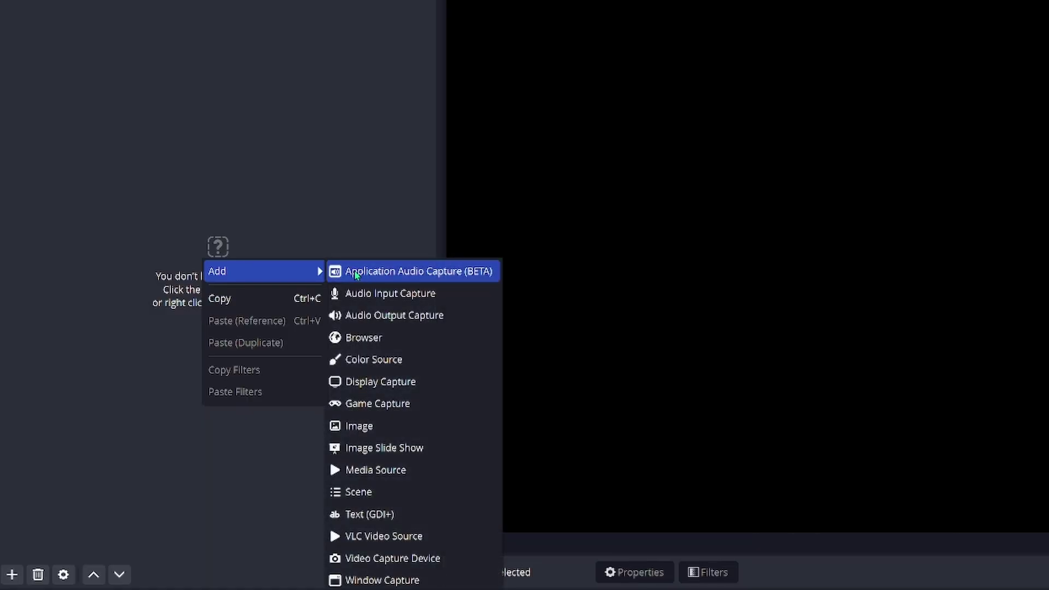
pyautogui.click(396, 336)
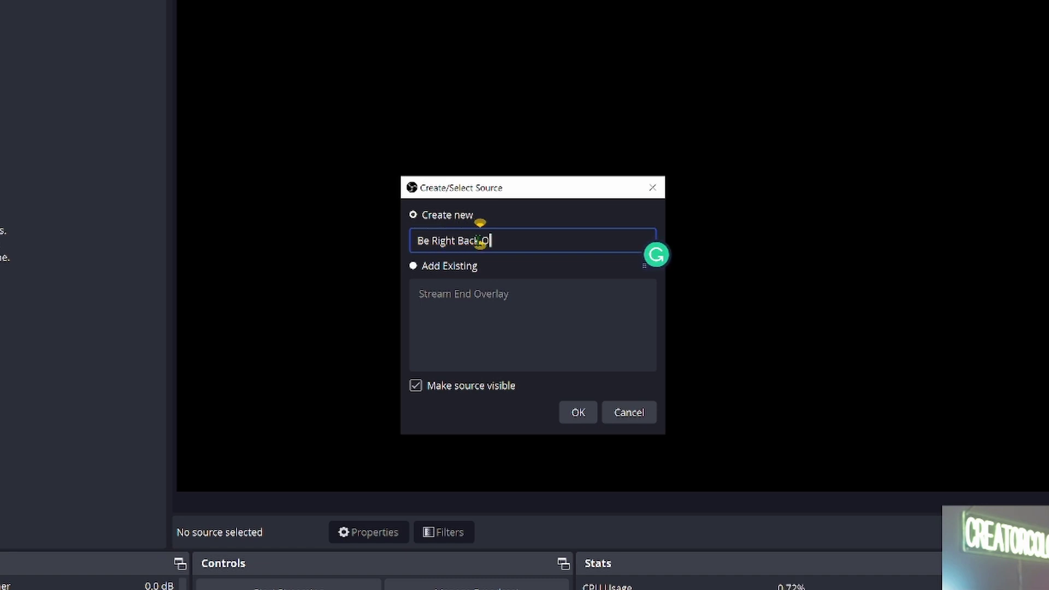
pyautogui.press('Return')
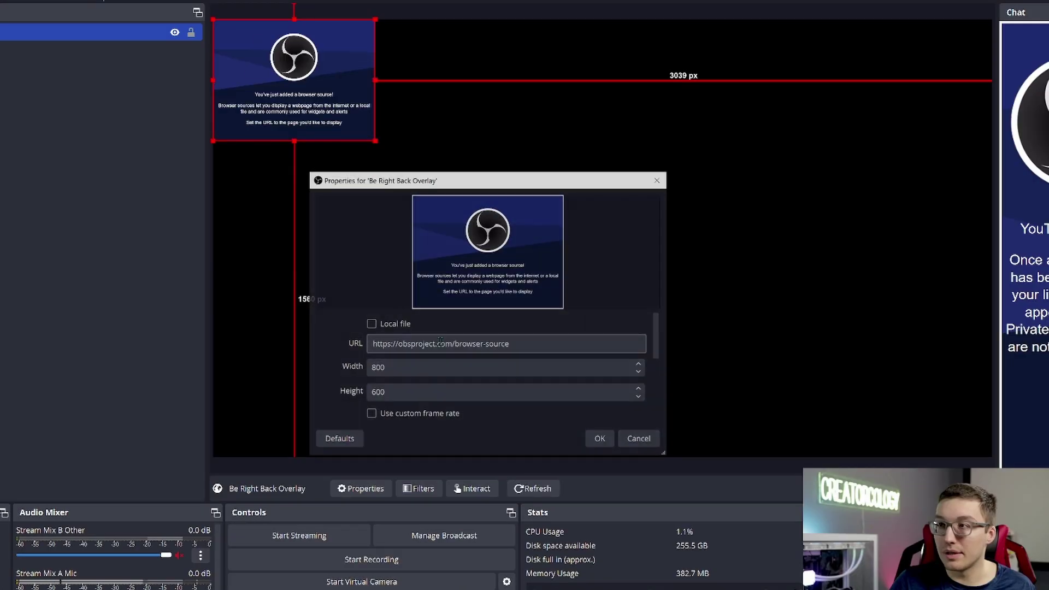
# Set the browser source to 1920×1080 with the pasted Be Right Back overlay URL.
pyautogui.doubleClick(453, 369)
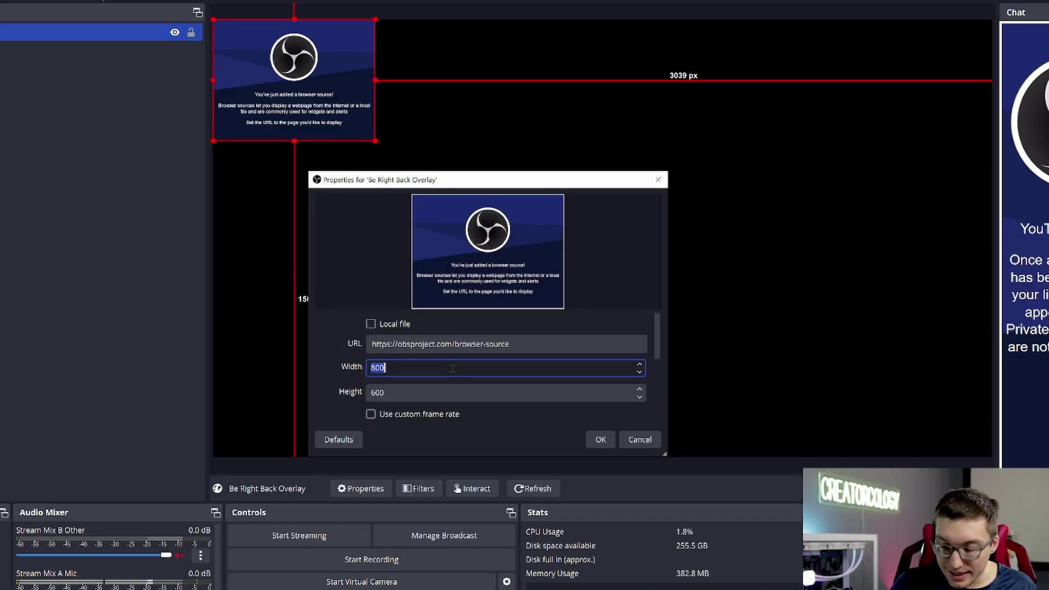
pyautogui.click(408, 401)
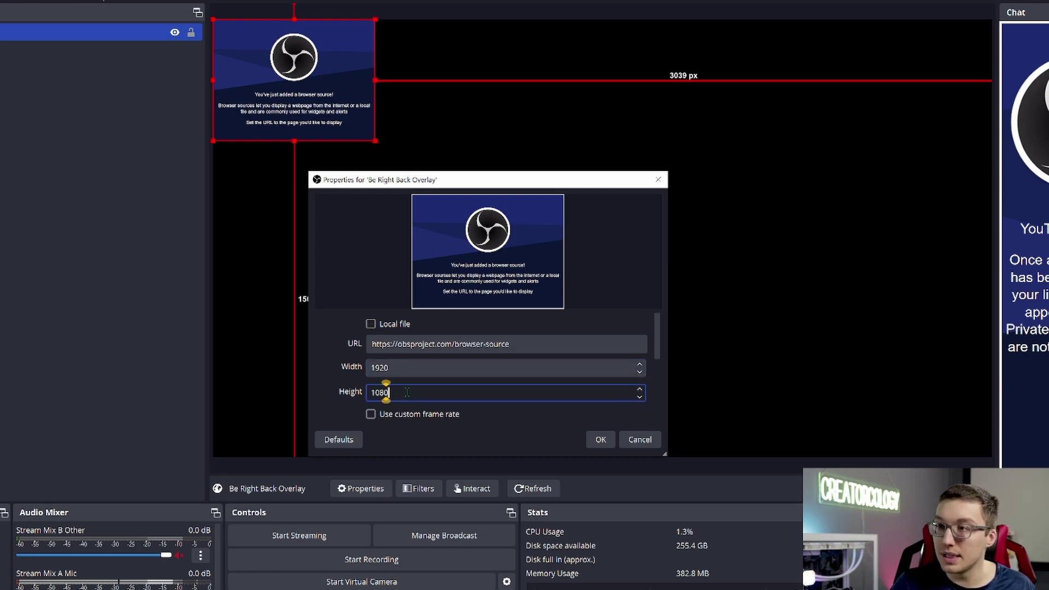
pyautogui.click(501, 343)
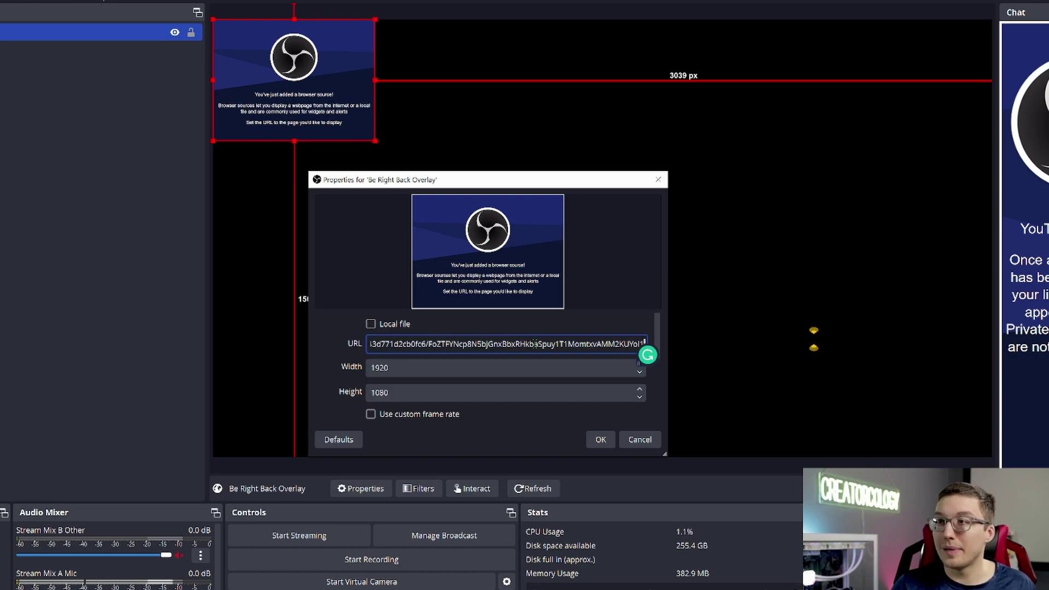
pyautogui.click(600, 440)
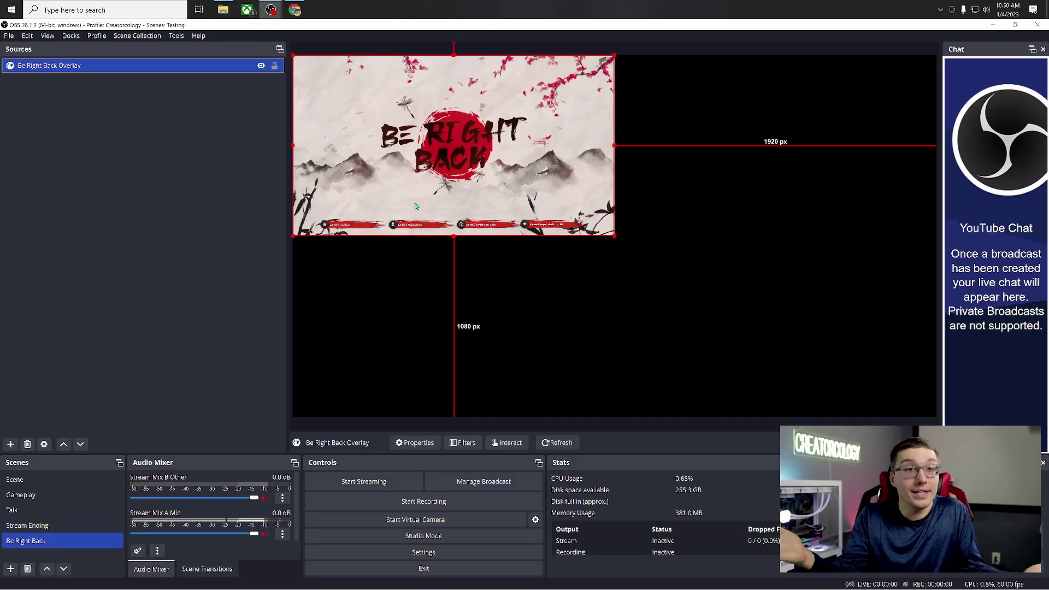
# Fit the Be Right Back Overlay to the whole canvas and select the Be Right Back scene.
pyautogui.rightClick(561, 208)
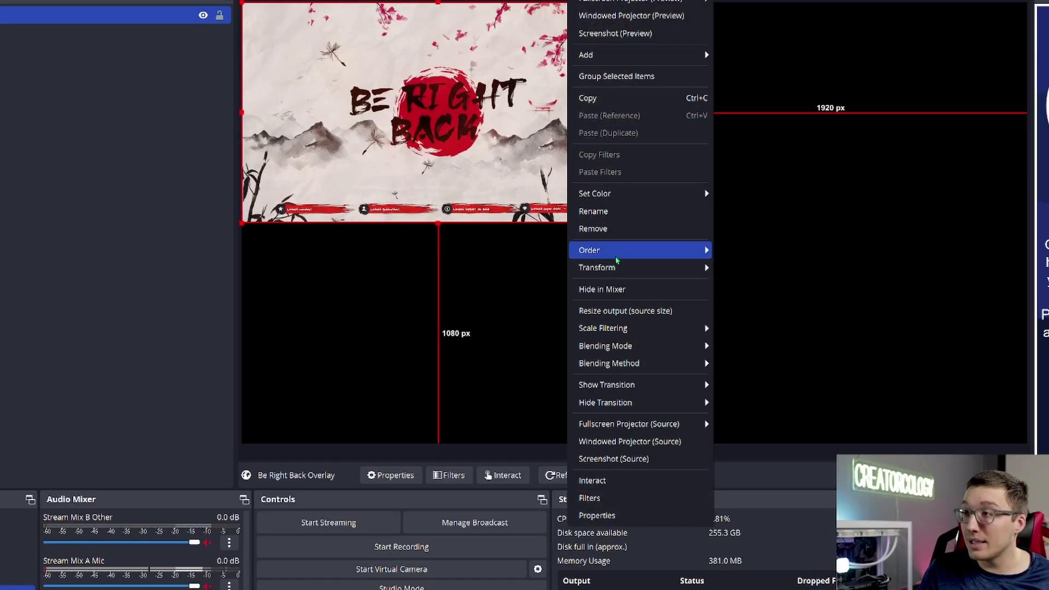
pyautogui.moveTo(612, 267)
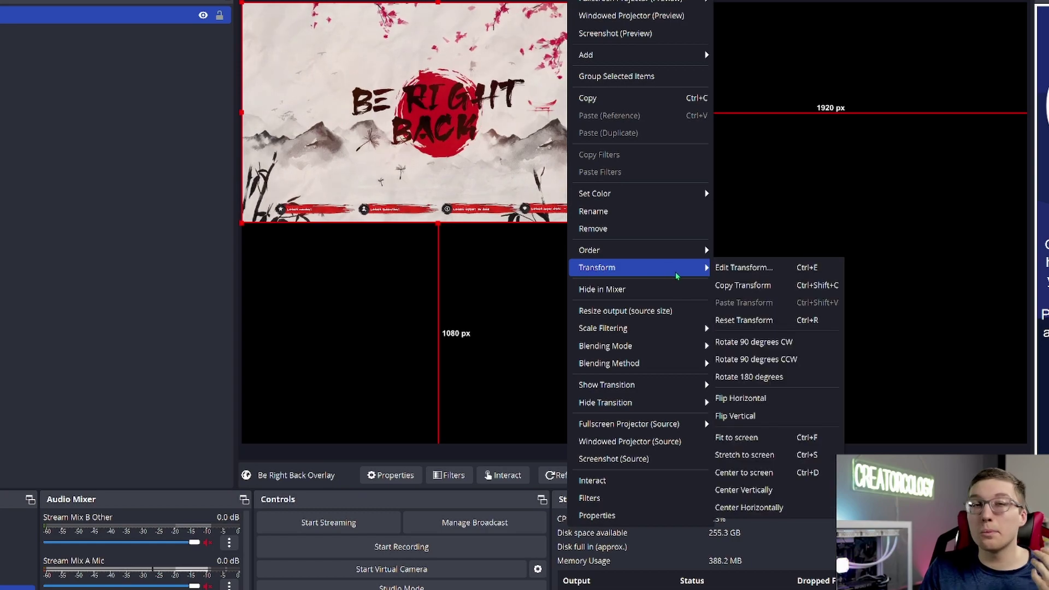
pyautogui.click(784, 435)
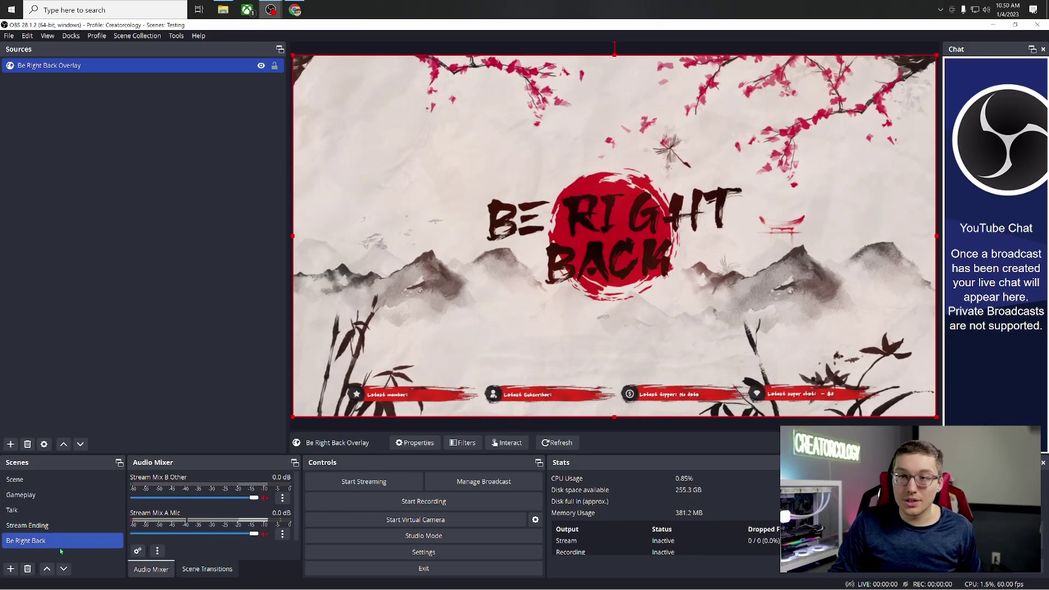
pyautogui.click(60, 544)
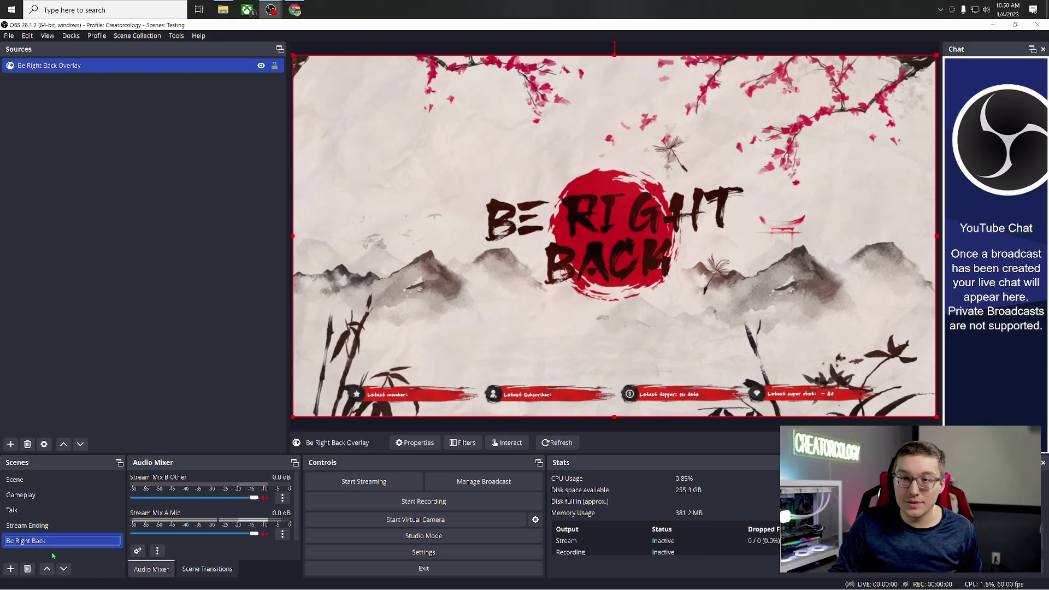
pyautogui.click(294, 8)
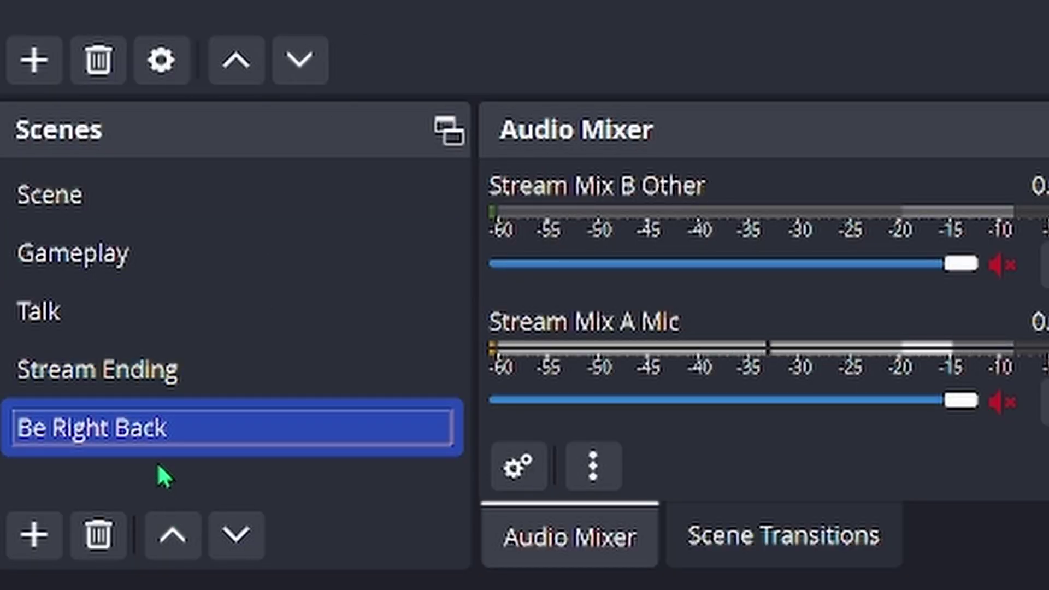
# Add a 'Starting Soon' scene and start a browser source in it.
pyautogui.rightClick(157, 474)
pyautogui.click(164, 501)
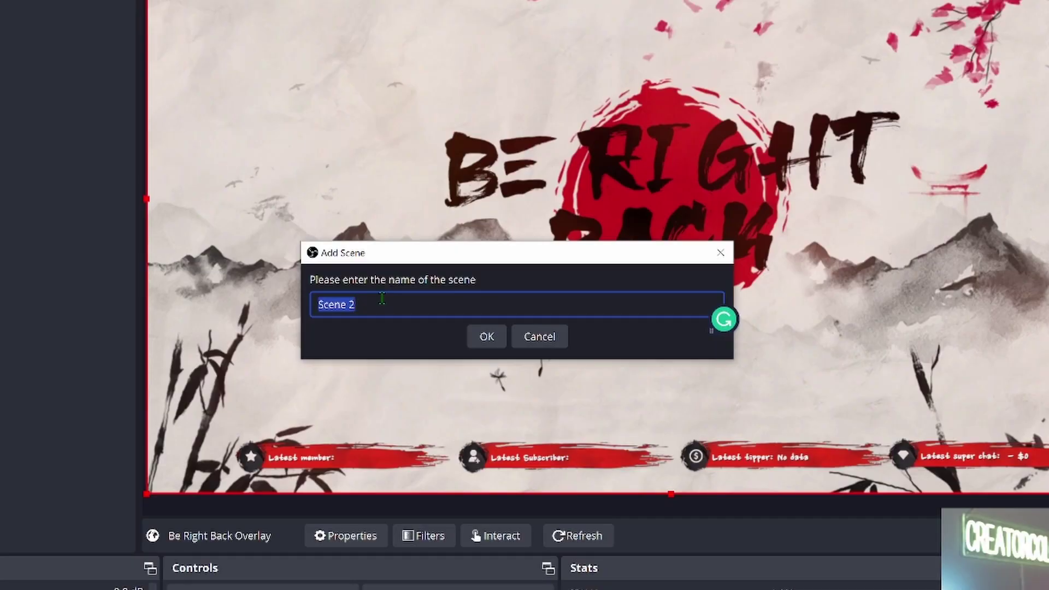
pyautogui.write('Starting ')
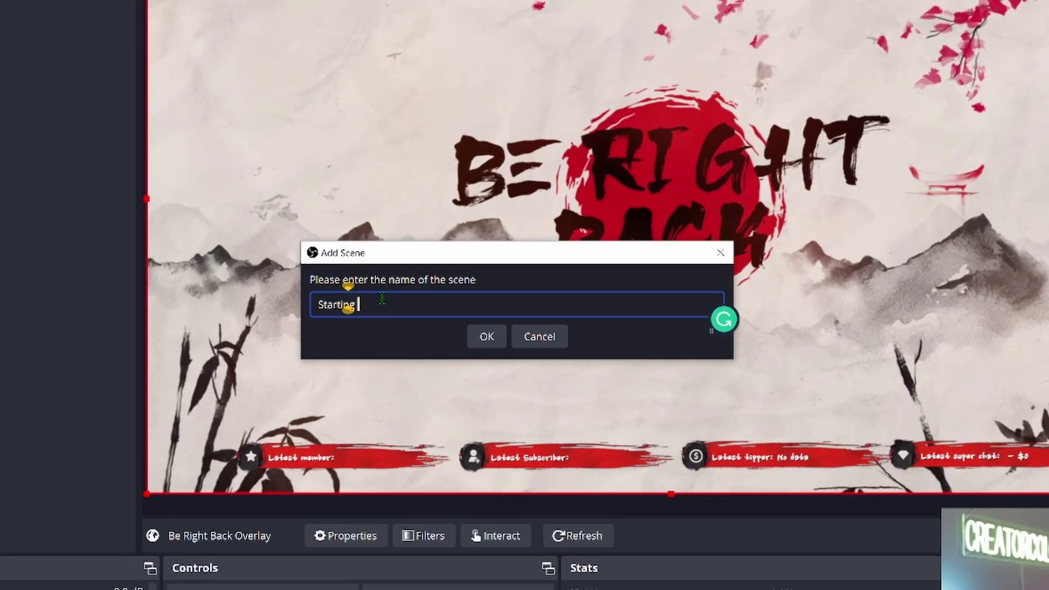
pyautogui.write('Soo')
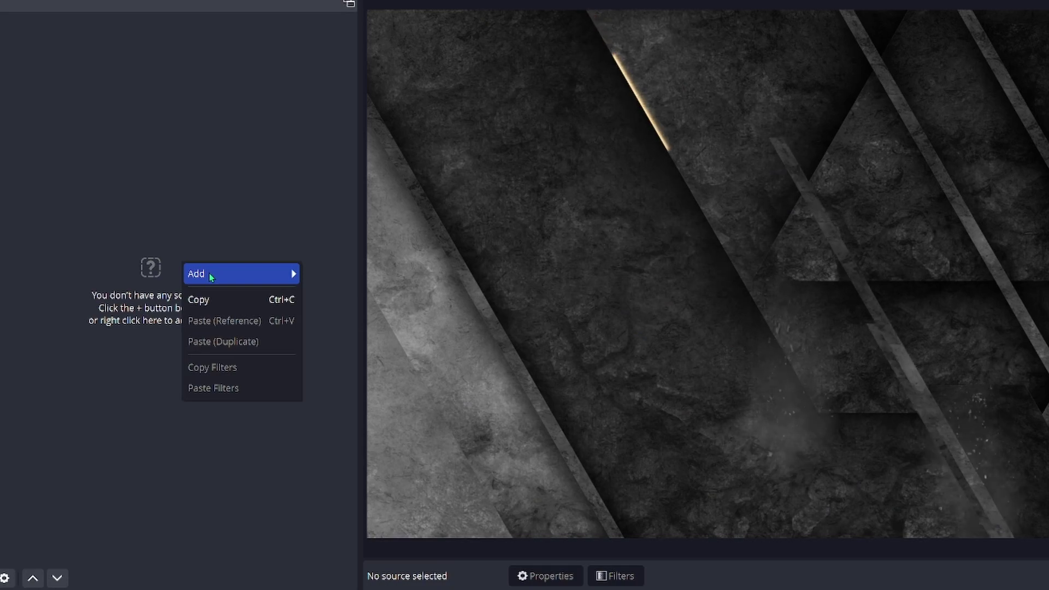
pyautogui.moveTo(209, 277)
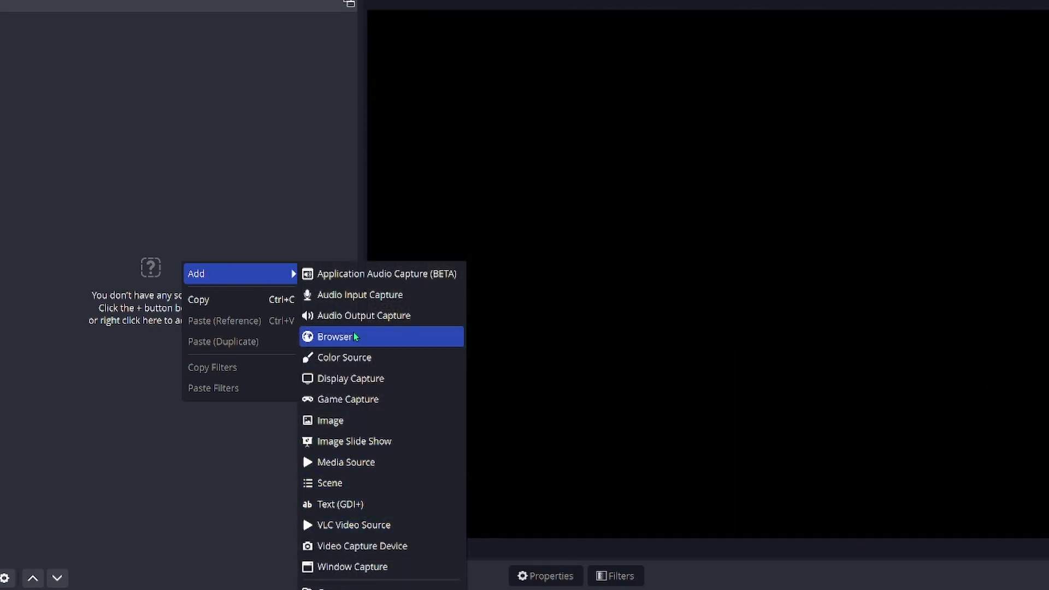
pyautogui.click(355, 337)
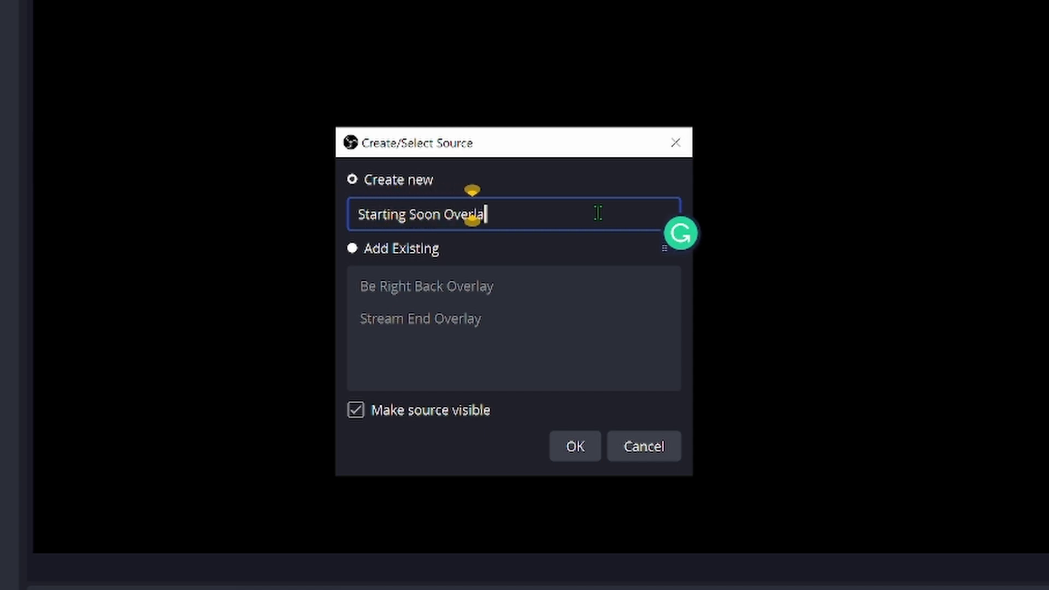
# Create the 'Starting Soon Overlay' source at 1920×1080 with the pasted Starting Soon overlay URL.
pyautogui.click(575, 447)
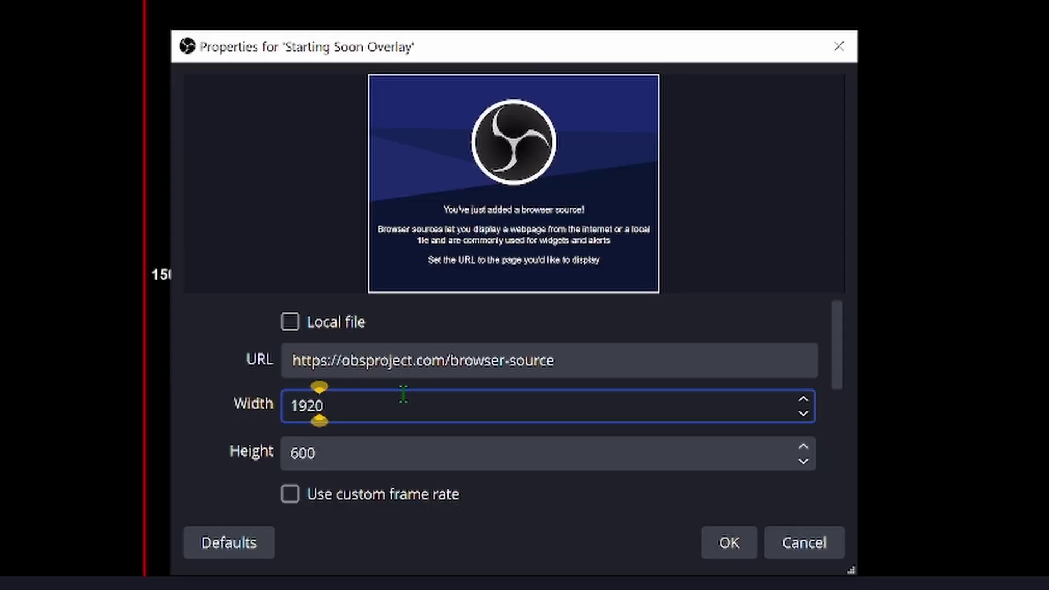
pyautogui.click(390, 448)
pyautogui.write('1080')
pyautogui.tripleClick(523, 356)
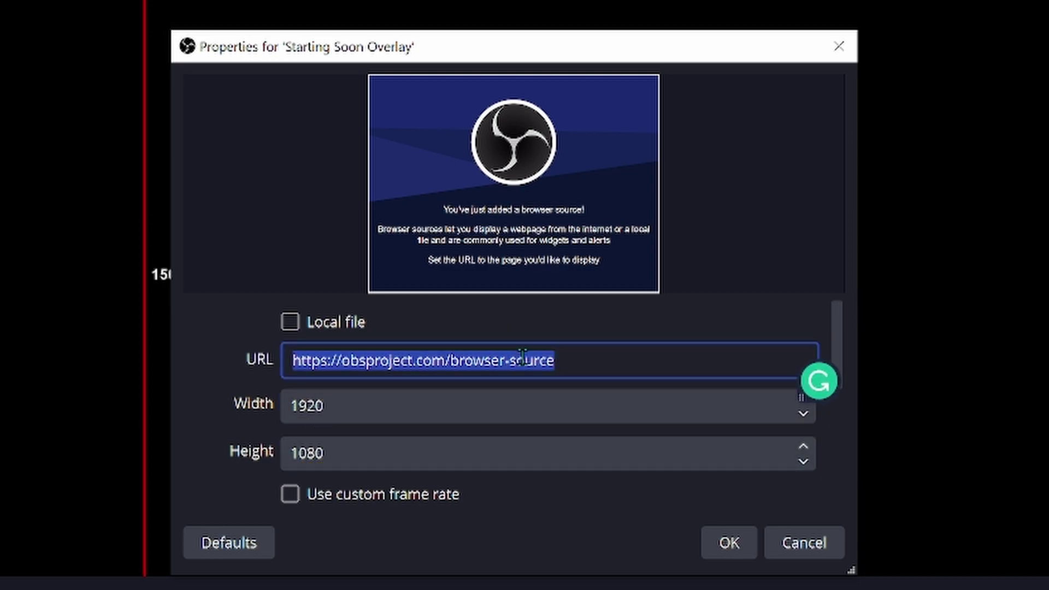
pyautogui.hotkey('ctrl', 'v')
pyautogui.click(754, 530)
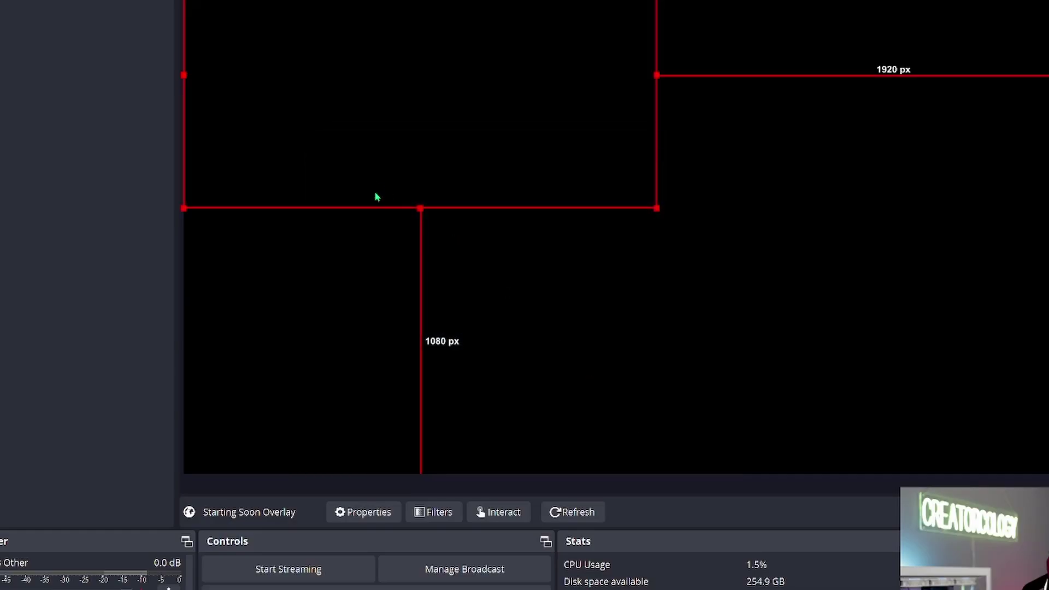
# Fit the Starting Soon Overlay to the whole canvas.
pyautogui.rightClick(482, 86)
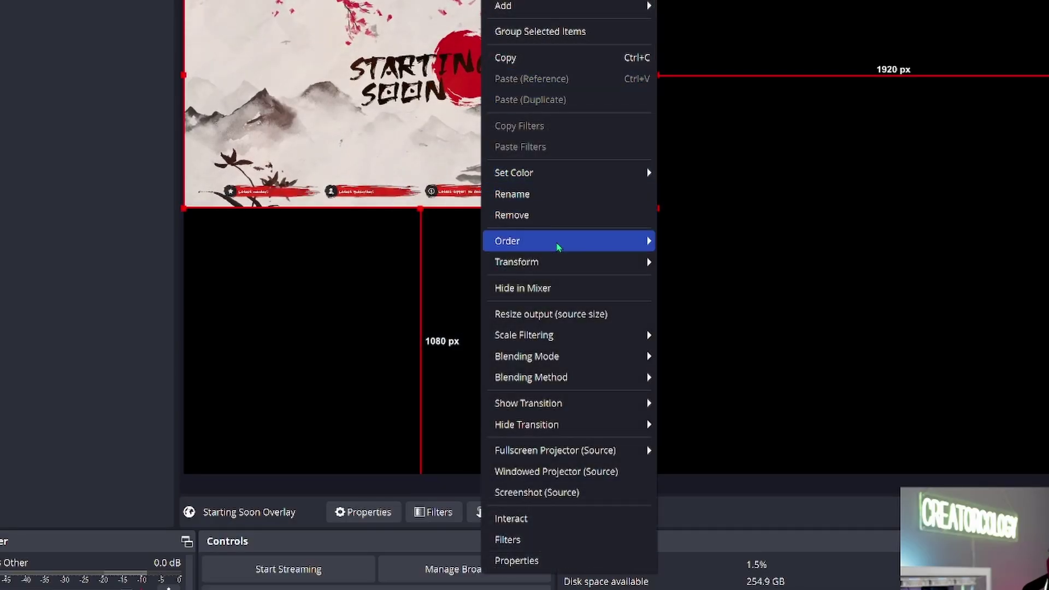
pyautogui.moveTo(561, 261)
pyautogui.click(704, 466)
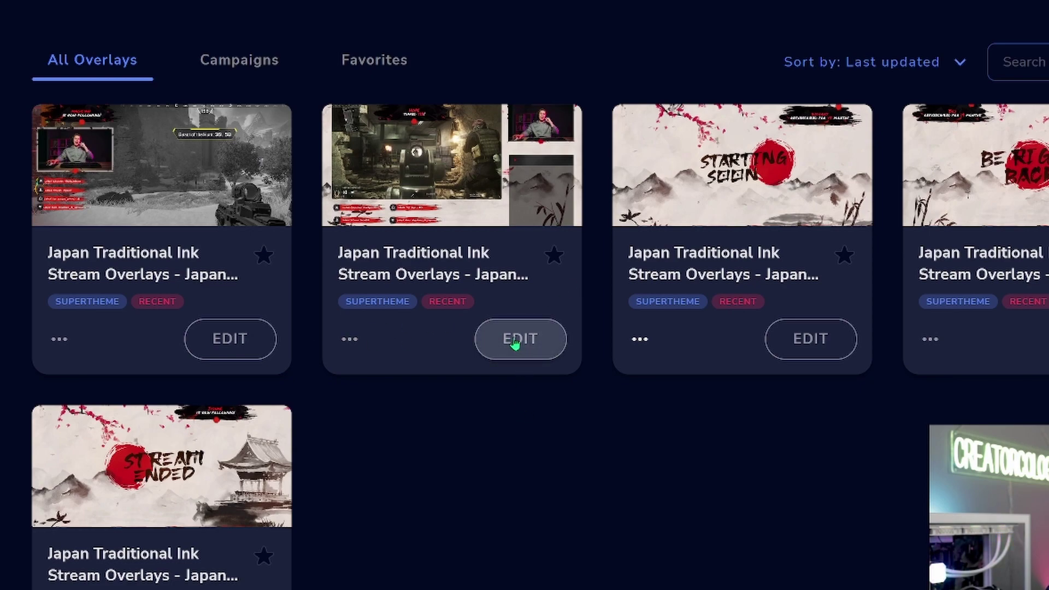
# Copy the second ink overlay's URL, then begin adding a new 'Talking' scene in OBS.
pyautogui.click(350, 339)
pyautogui.click(393, 378)
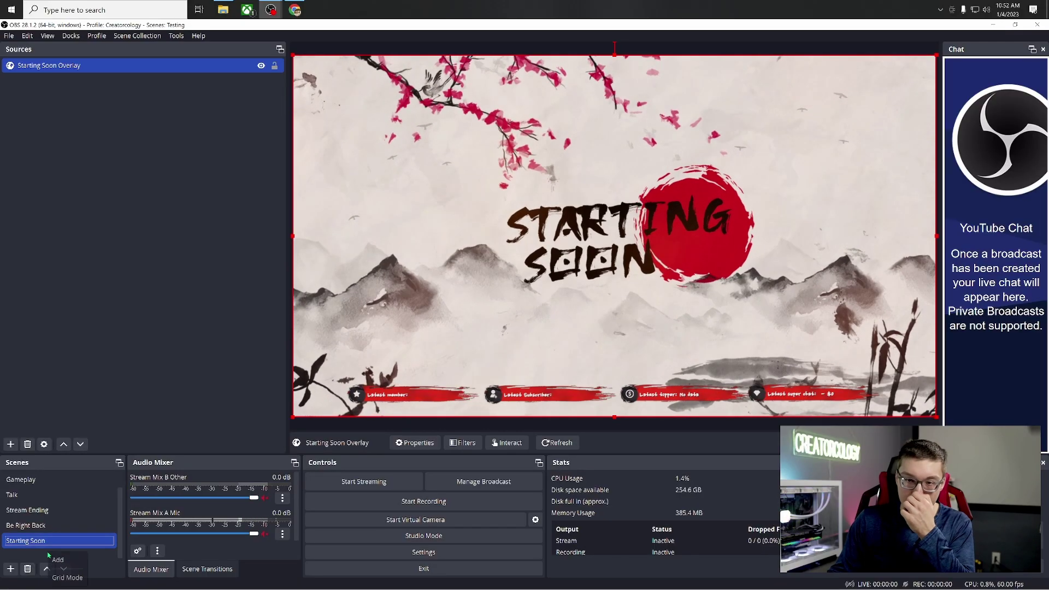
pyautogui.click(10, 568)
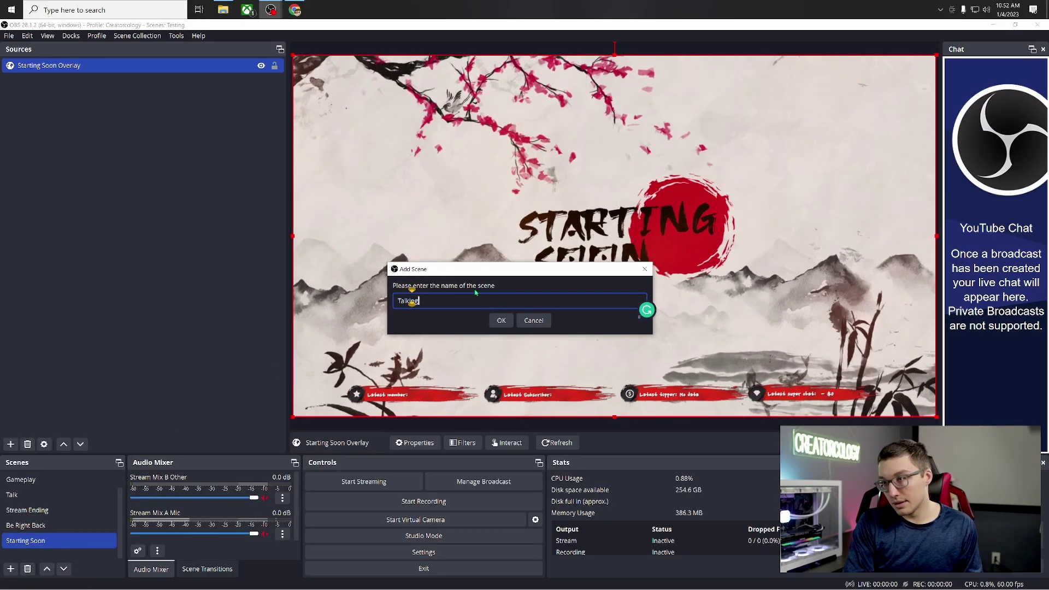
# Confirm the Talking scene and give its Talking Overlay browser source a width of 1920.
pyautogui.press('Return')
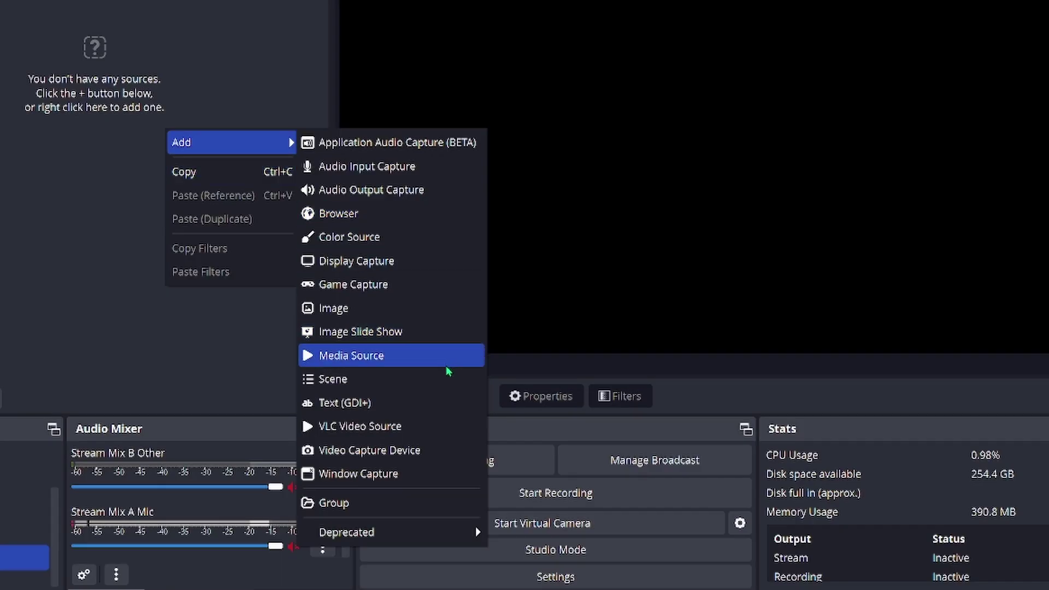
pyautogui.click(412, 213)
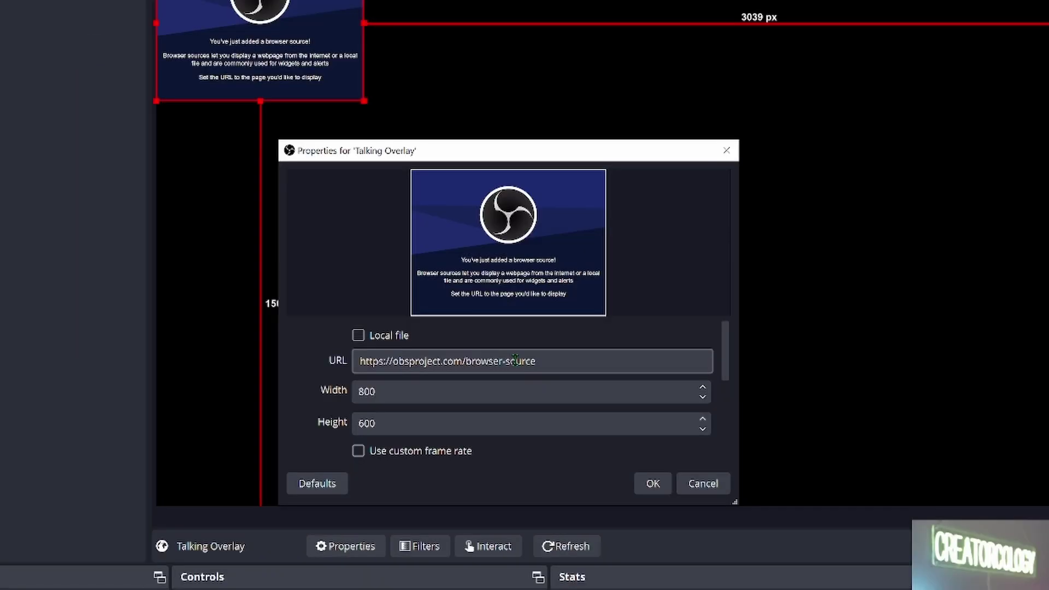
pyautogui.doubleClick(506, 362)
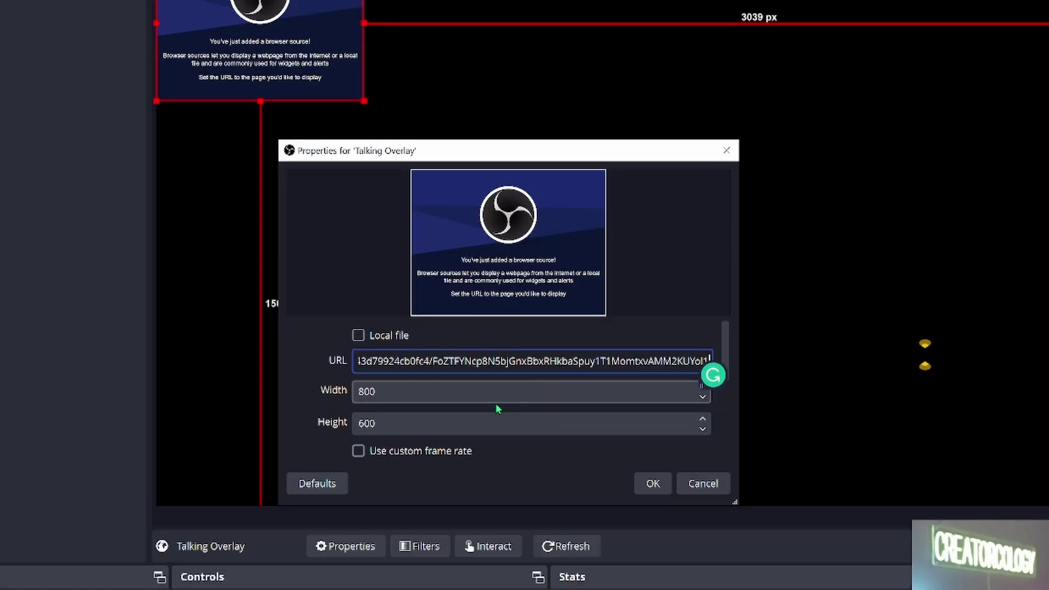
pyautogui.doubleClick(475, 392)
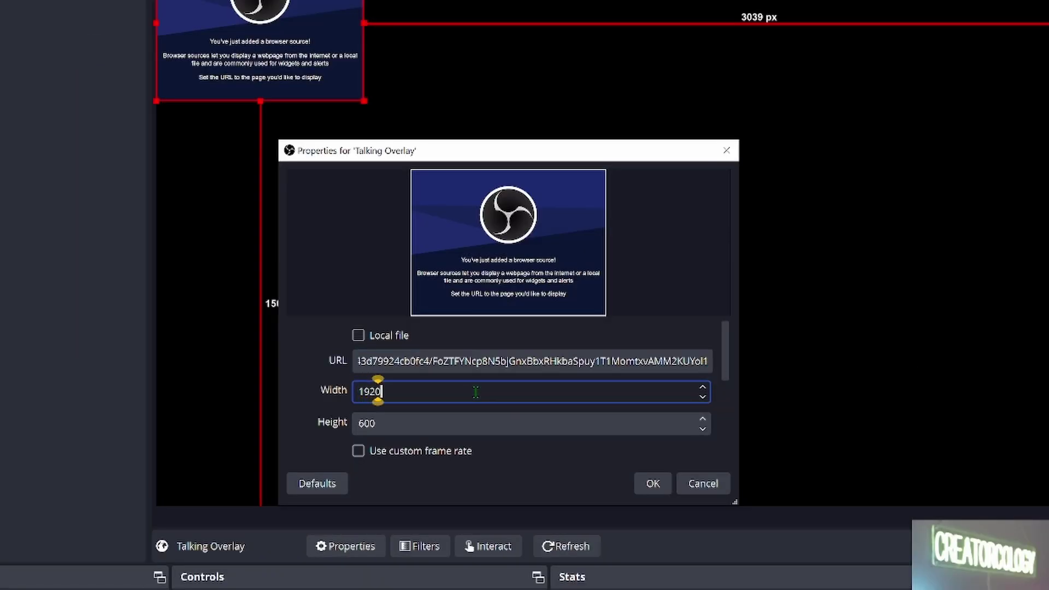
pyautogui.write('1920')
pyautogui.click(448, 423)
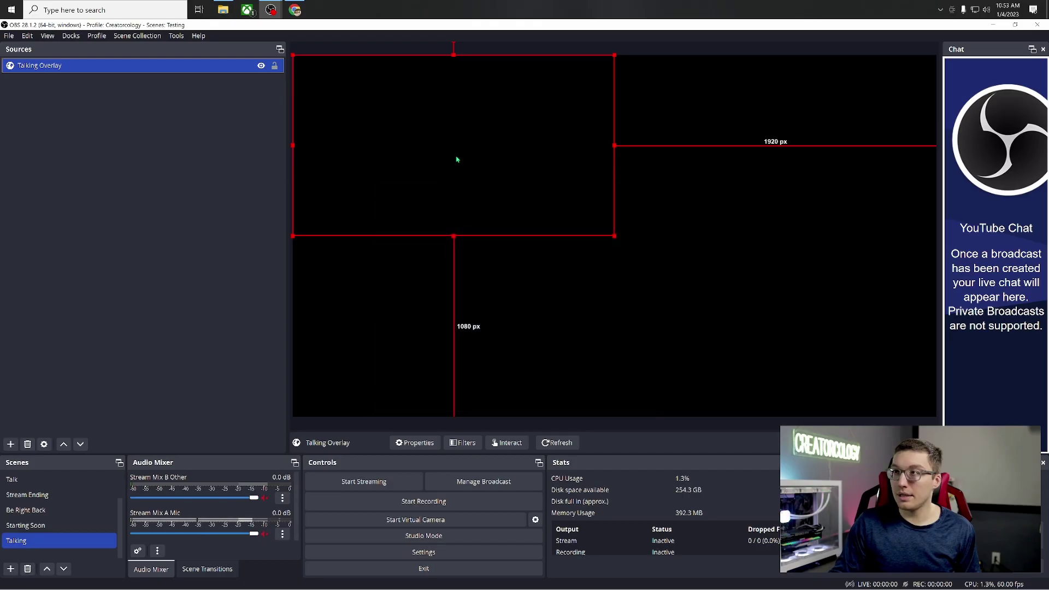
# Fit the Talking Overlay to the full canvas with Transform > Fit to screen.
pyautogui.rightClick(457, 159)
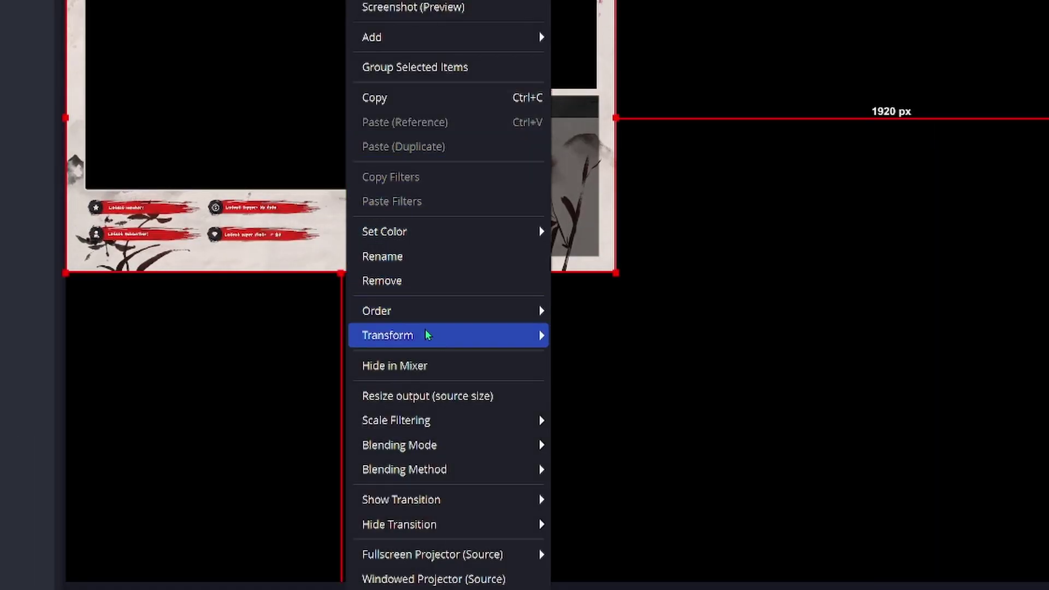
pyautogui.moveTo(428, 334)
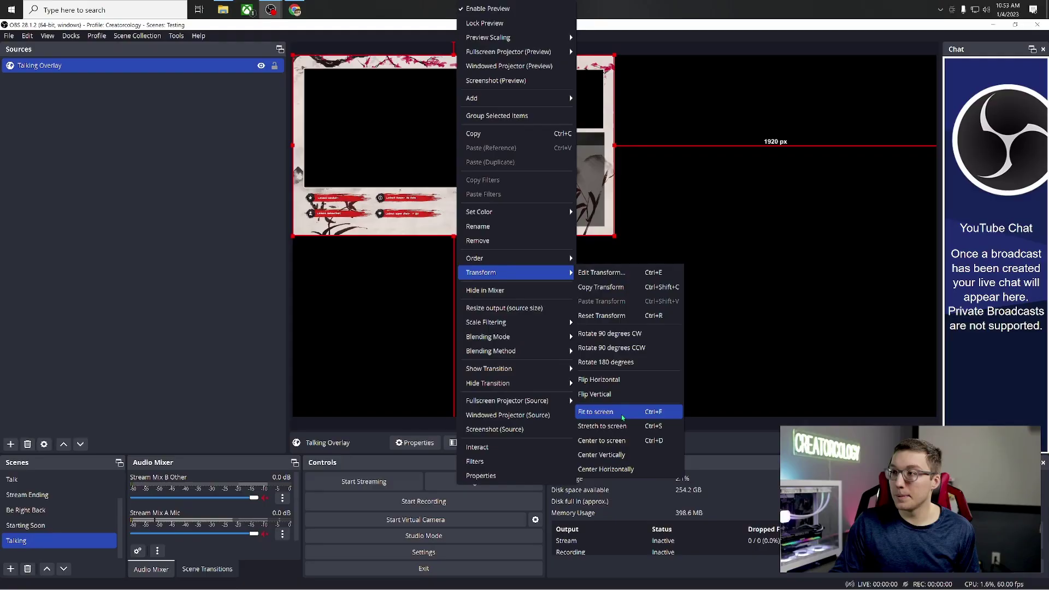
pyautogui.click(621, 416)
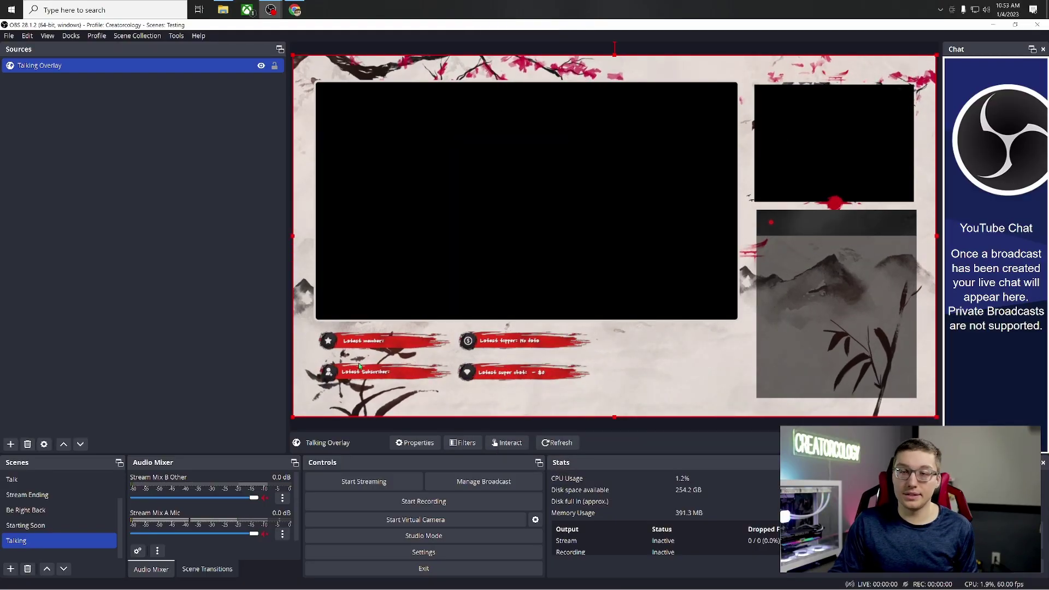
# Create a scene named 'Gameplay Scene' and add a browser source called 'Gameplay Overlay'.
pyautogui.click(11, 569)
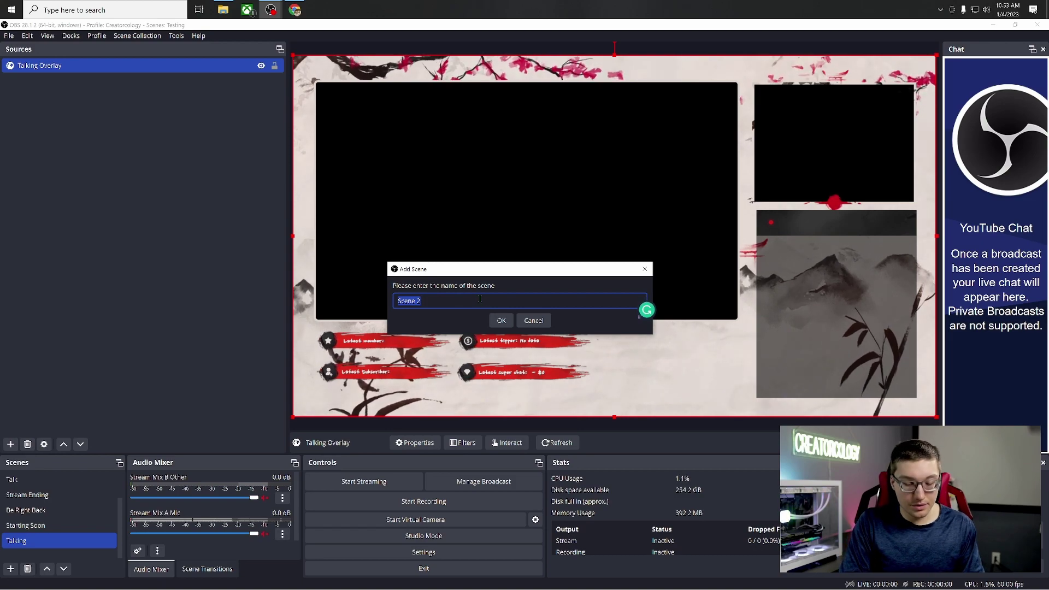
pyautogui.write('Gameplay ')
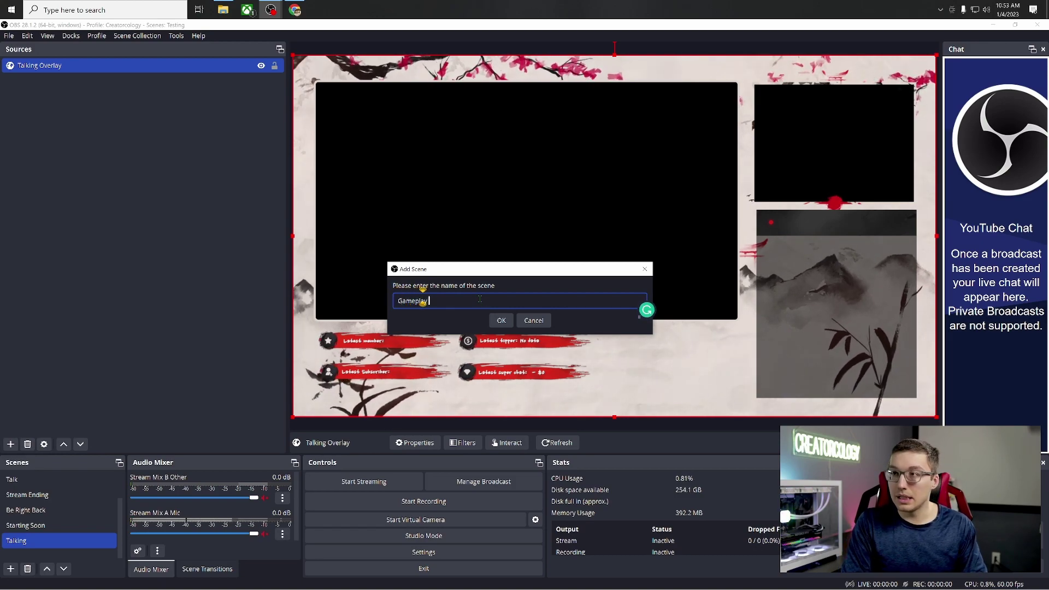
pyautogui.write('Scene')
pyautogui.press('Return')
pyautogui.rightClick(121, 332)
pyautogui.moveTo(136, 337)
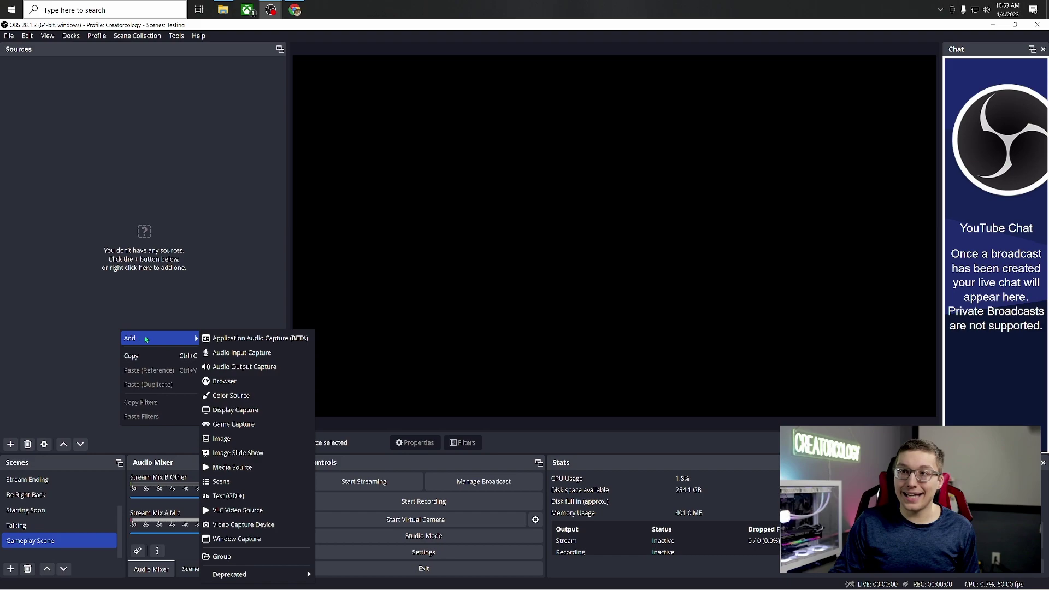
pyautogui.click(243, 381)
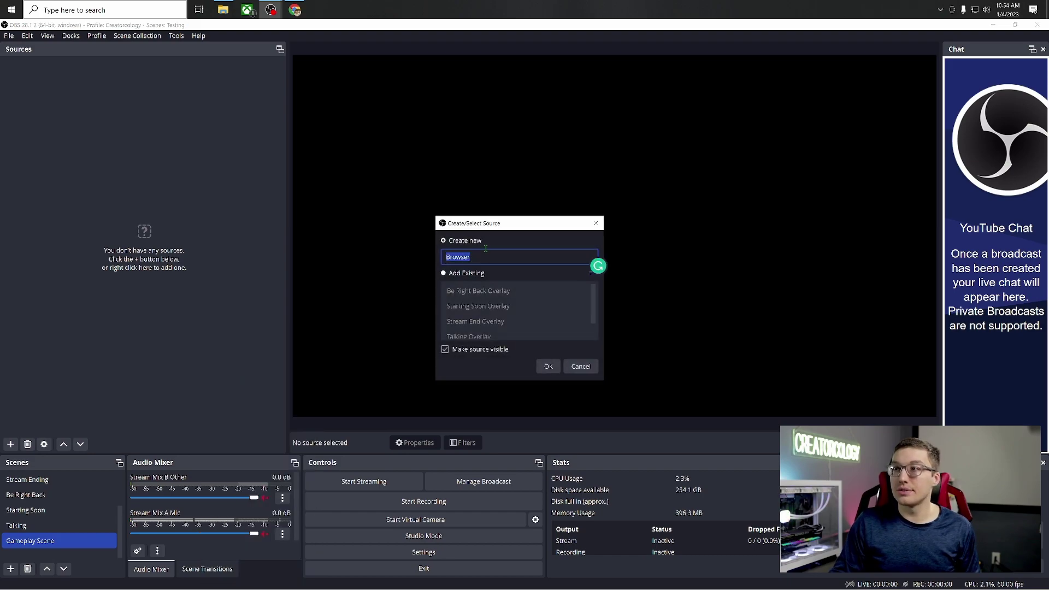
pyautogui.write('Gameplay Overlay')
pyautogui.press('Return')
# Size the Gameplay Overlay to 1920×1080 and fit it to the whole canvas.
pyautogui.doubleClick(504, 323)
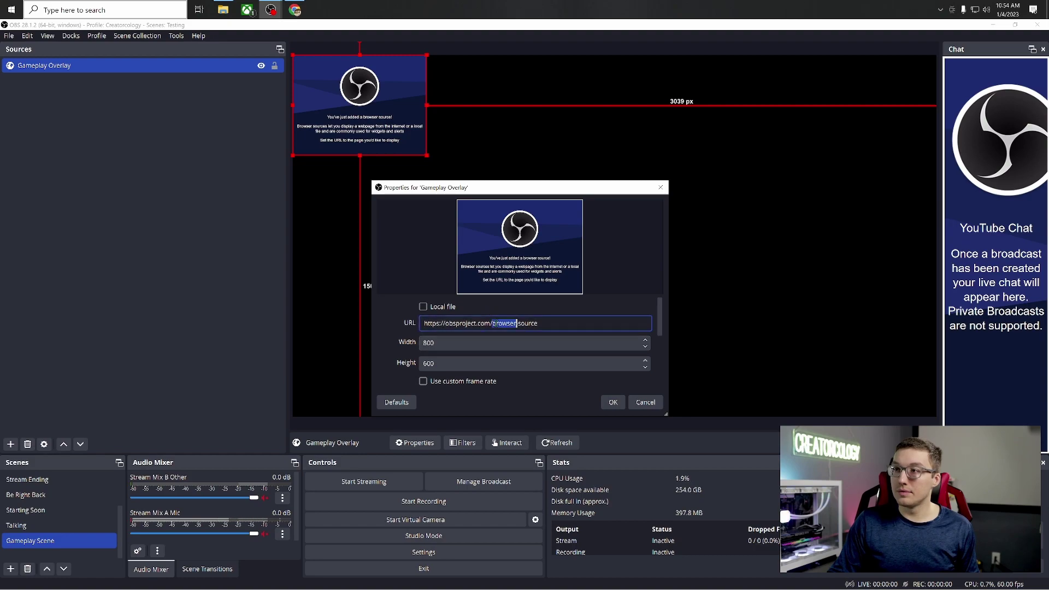
pyautogui.doubleClick(487, 343)
pyautogui.write('1920')
pyautogui.doubleClick(452, 363)
pyautogui.write('108')
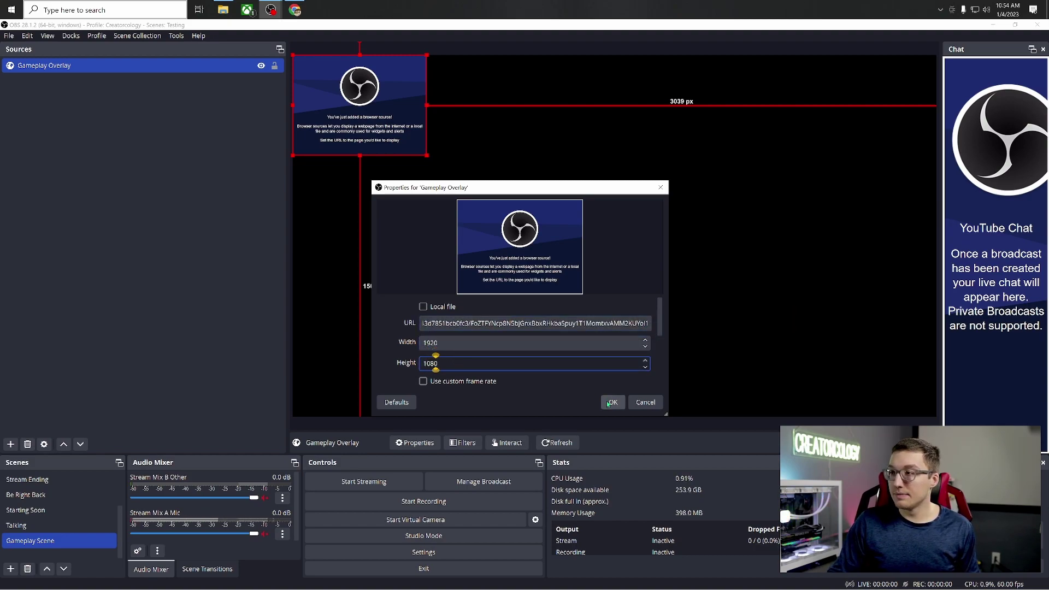
pyautogui.click(612, 402)
pyautogui.rightClick(454, 298)
pyautogui.moveTo(480, 272)
pyautogui.click(609, 411)
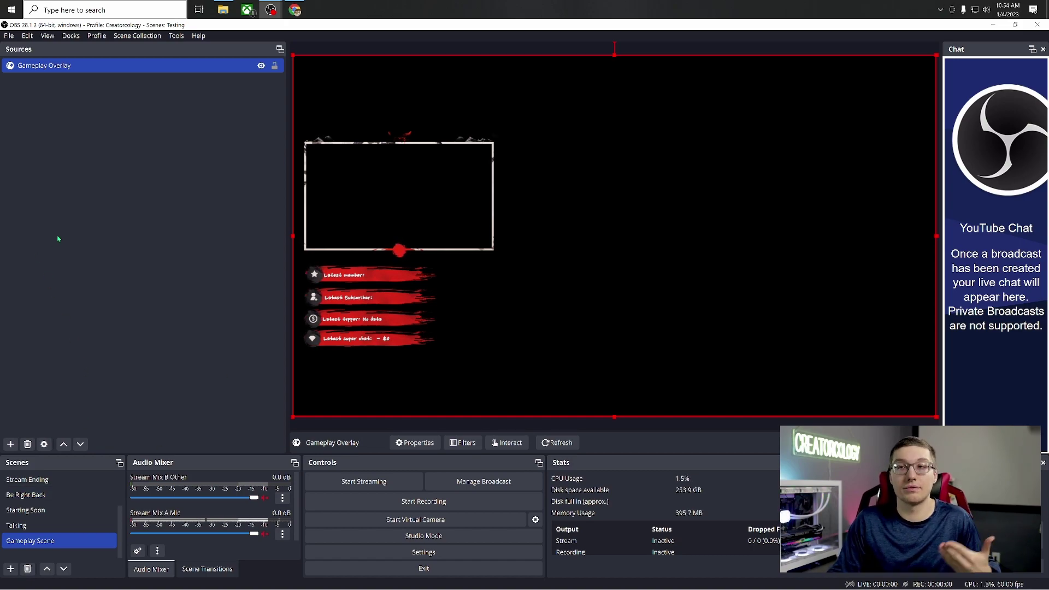
# Add the existing Display Capture source to the Talking scene.
pyautogui.click(65, 106)
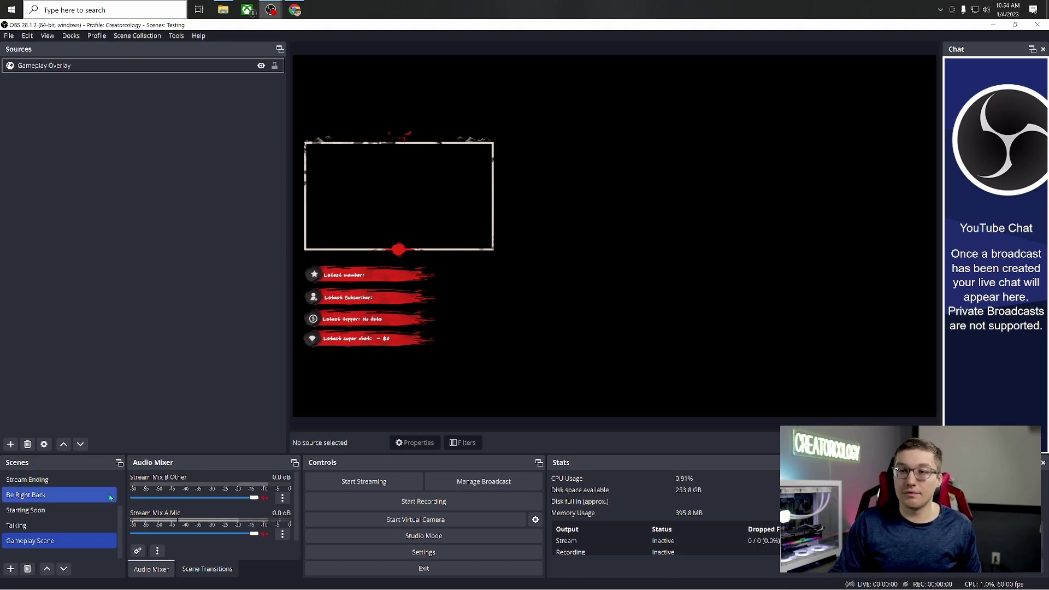
pyautogui.click(57, 525)
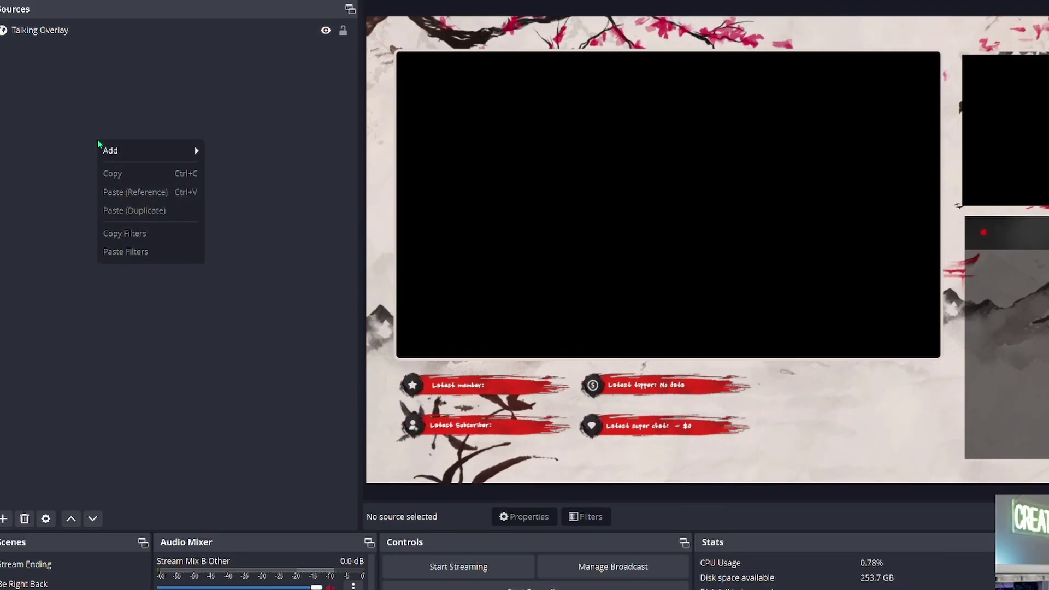
pyautogui.moveTo(123, 152)
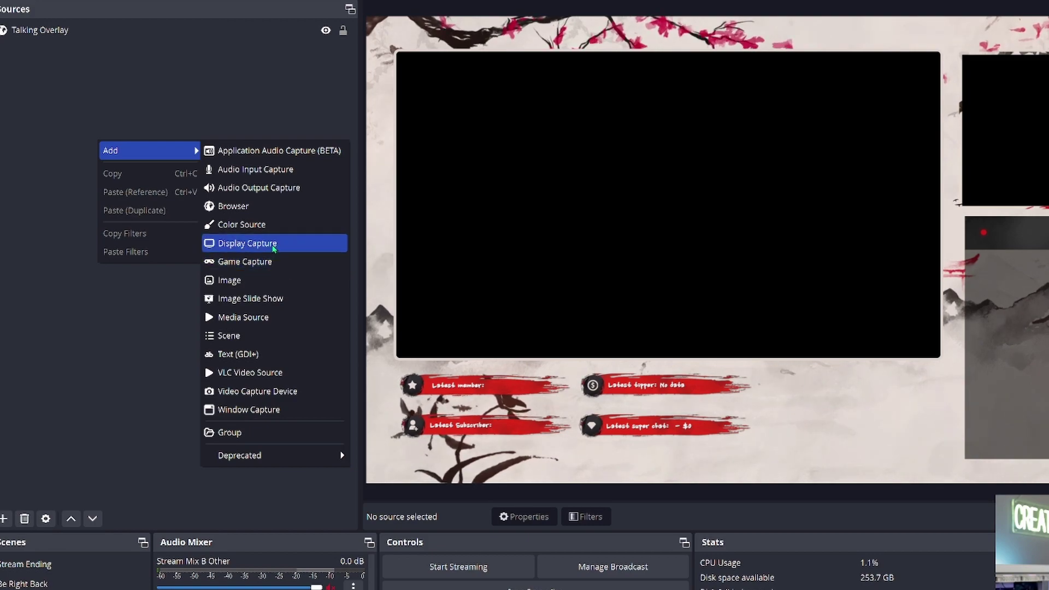
pyautogui.click(274, 247)
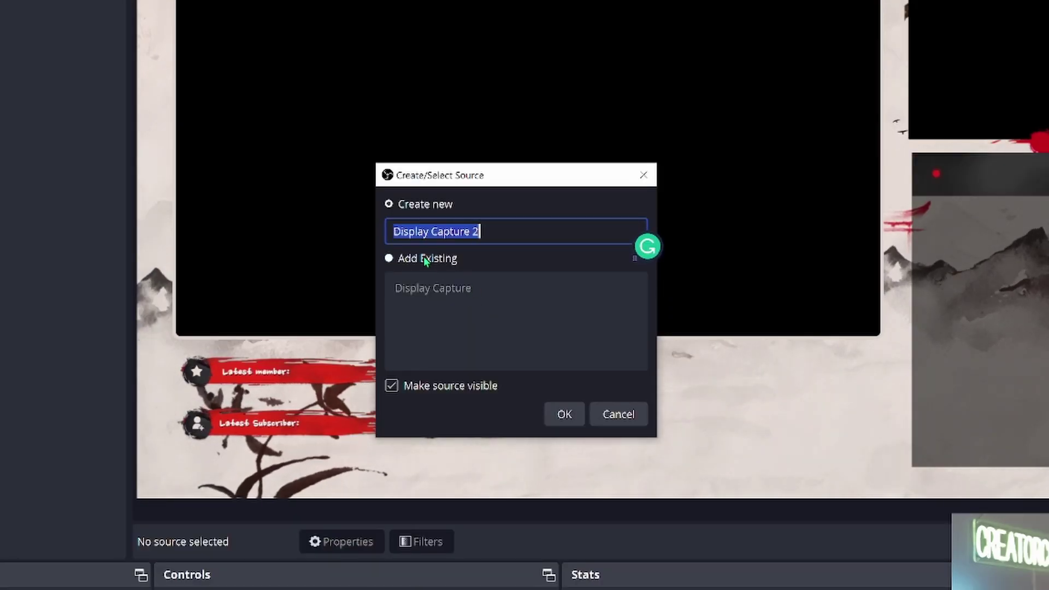
pyautogui.click(593, 297)
pyautogui.click(480, 288)
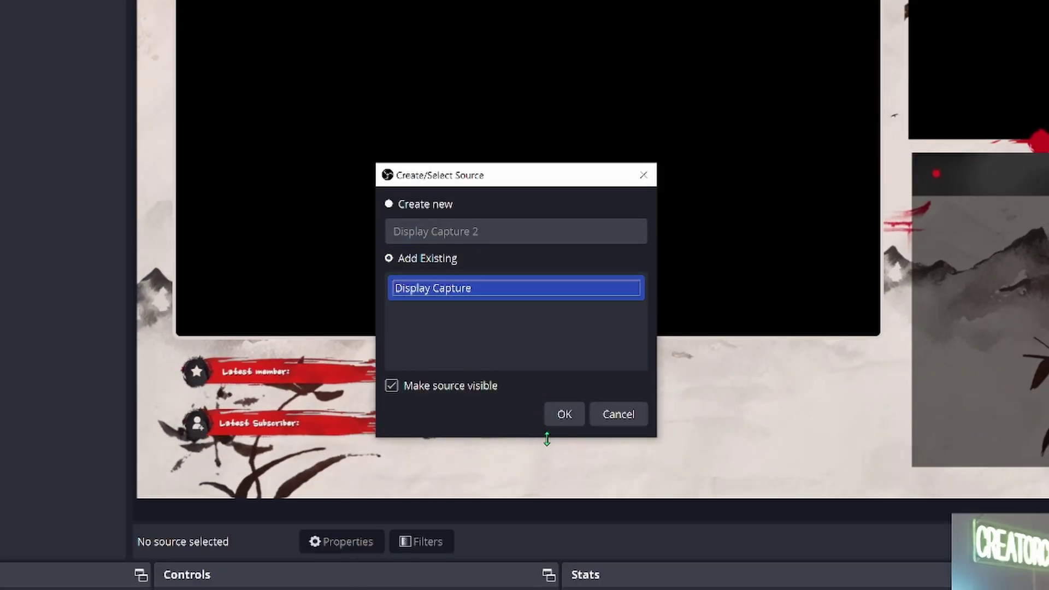
pyautogui.click(564, 415)
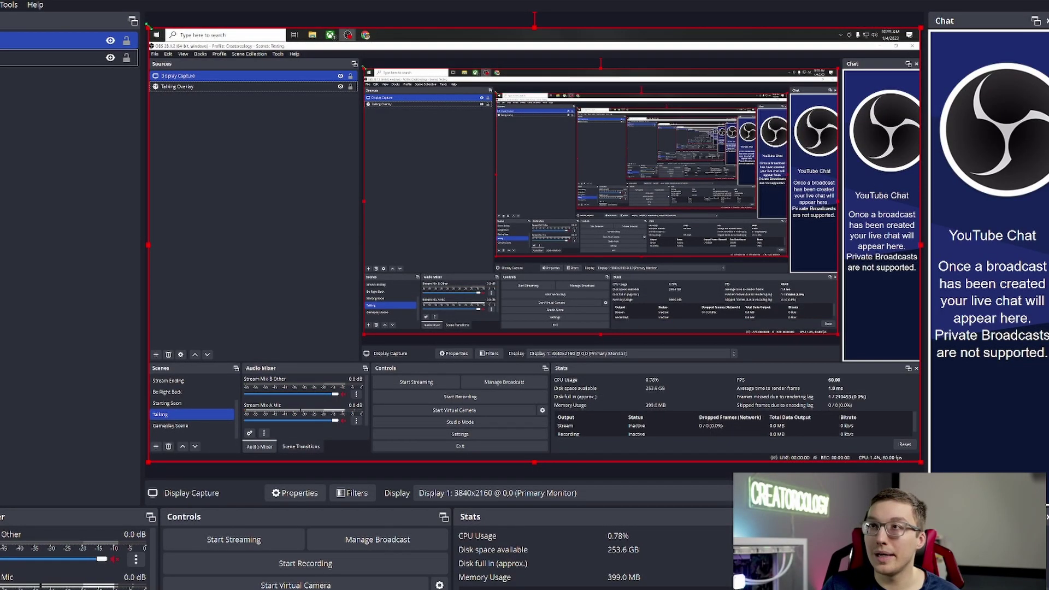
# Fit the Display Capture into the overlay's large frame and layer Talking Overlay above it.
pyautogui.moveTo(148, 25); pyautogui.dragTo(681, 293)
pyautogui.moveTo(798, 377); pyautogui.dragTo(417, 134)
pyautogui.moveTo(598, 104); pyautogui.dragTo(525, 85)
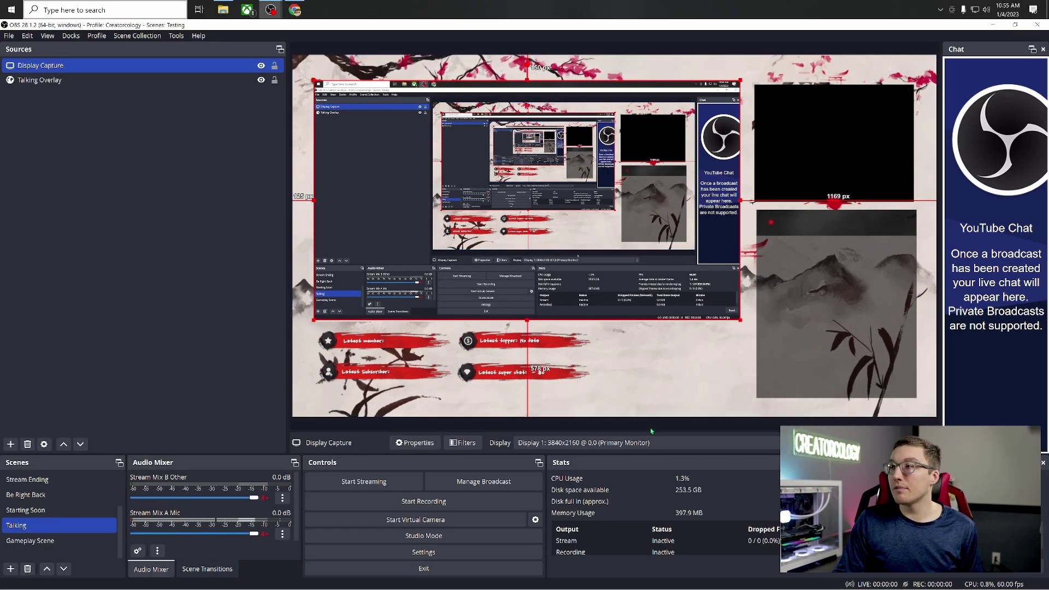
pyautogui.click(664, 362)
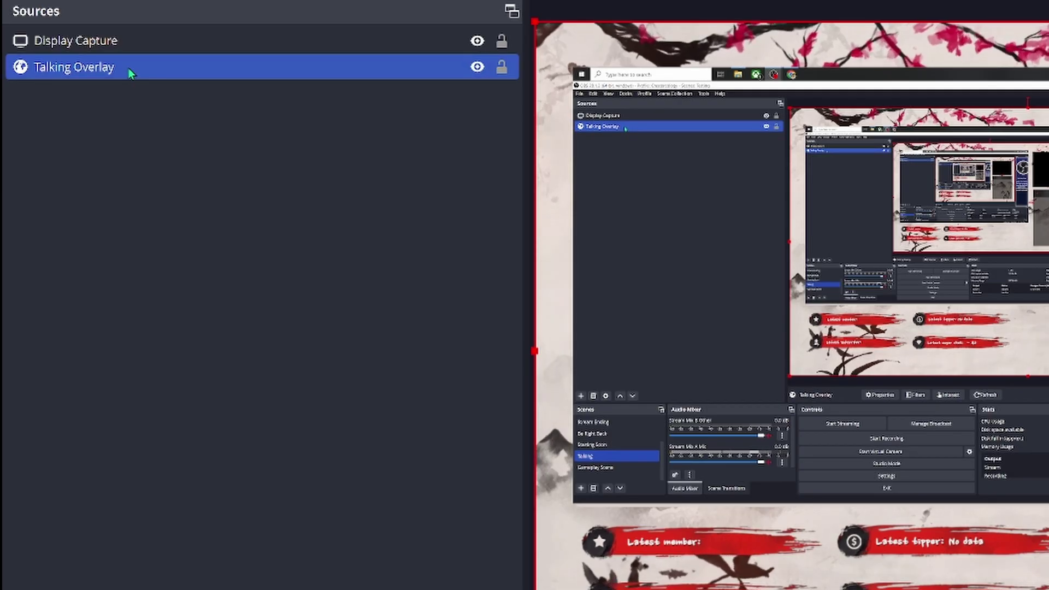
pyautogui.moveTo(128, 67); pyautogui.dragTo(119, 35)
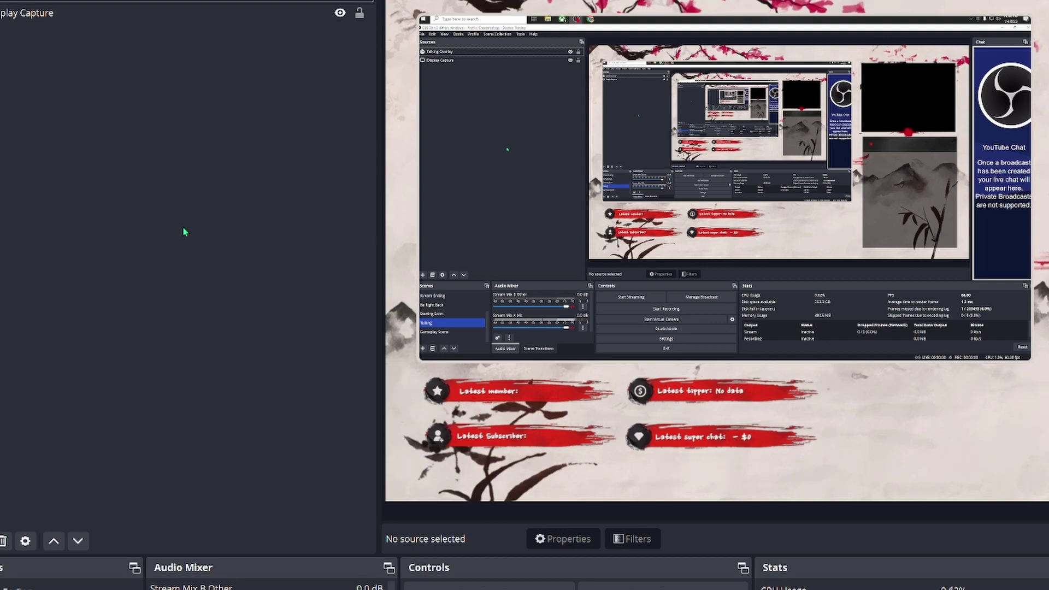
# Add the existing Avermini video capture device to the Talking scene and review its properties.
pyautogui.rightClick(157, 222)
pyautogui.moveTo(185, 229)
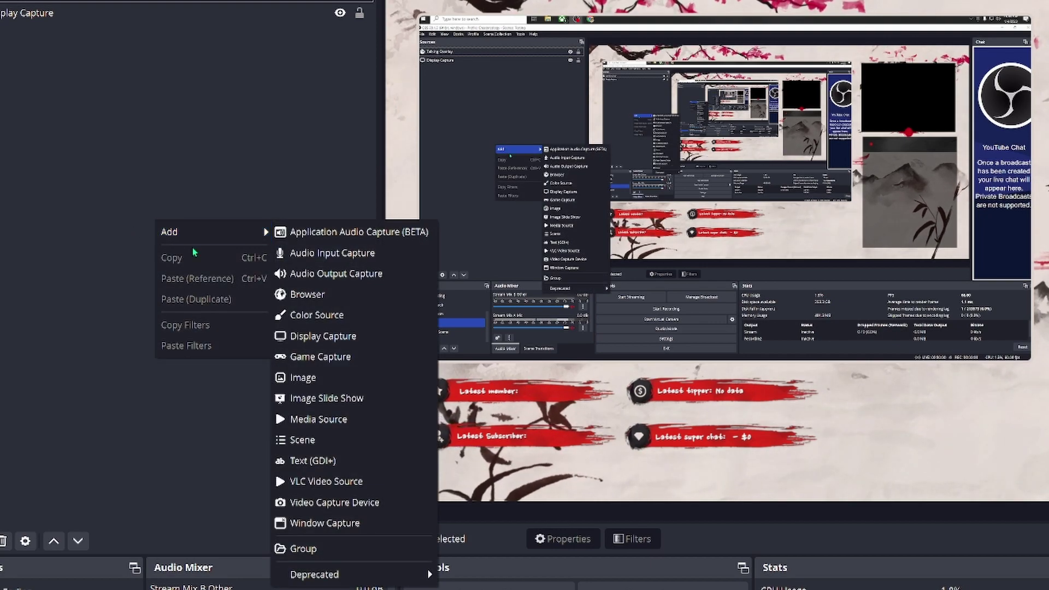
pyautogui.click(356, 504)
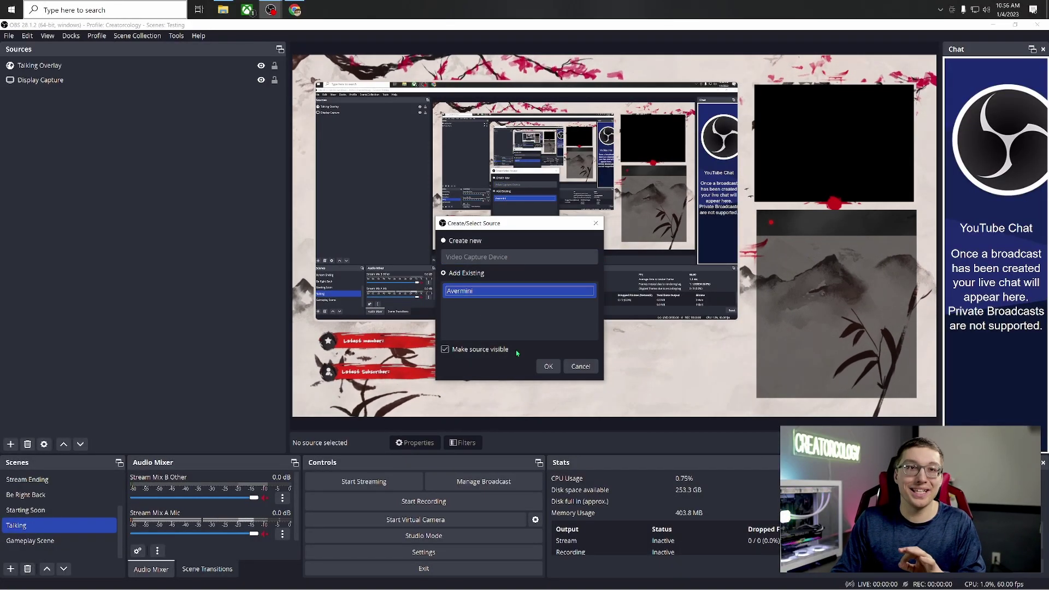
pyautogui.click(549, 366)
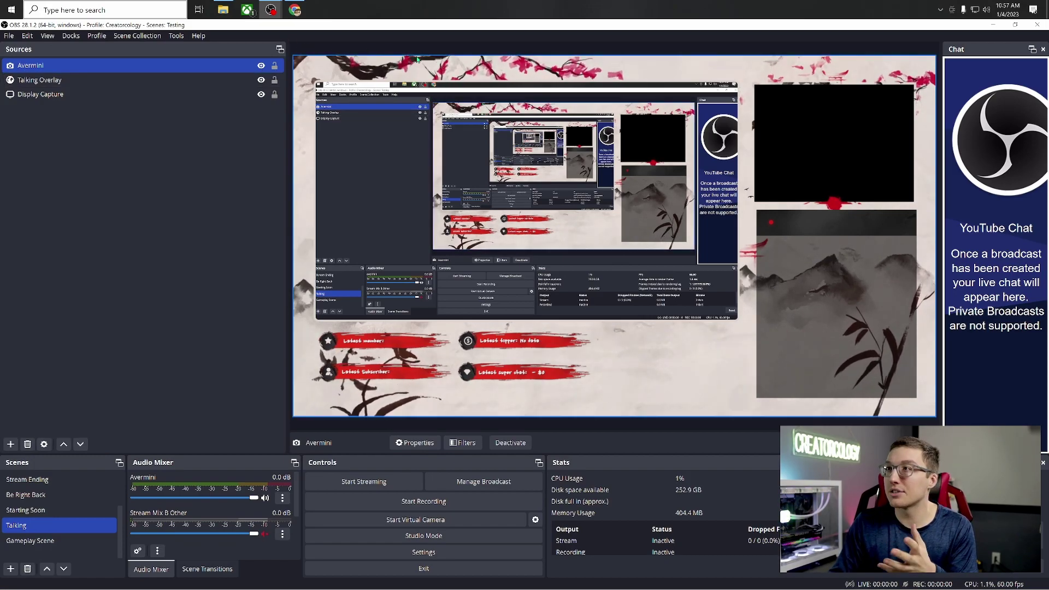
pyautogui.doubleClick(164, 66)
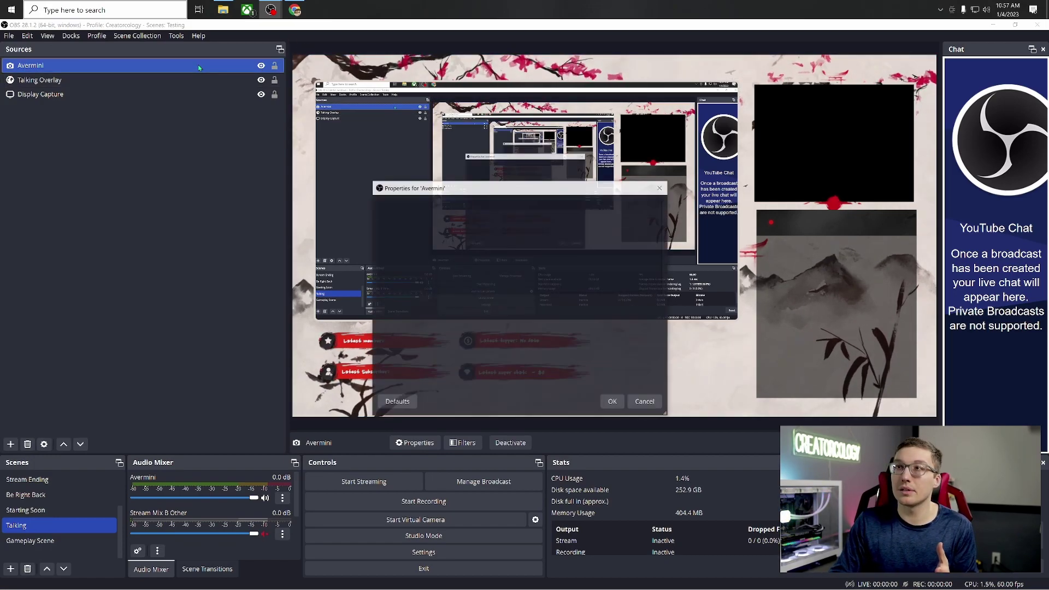
pyautogui.click(645, 403)
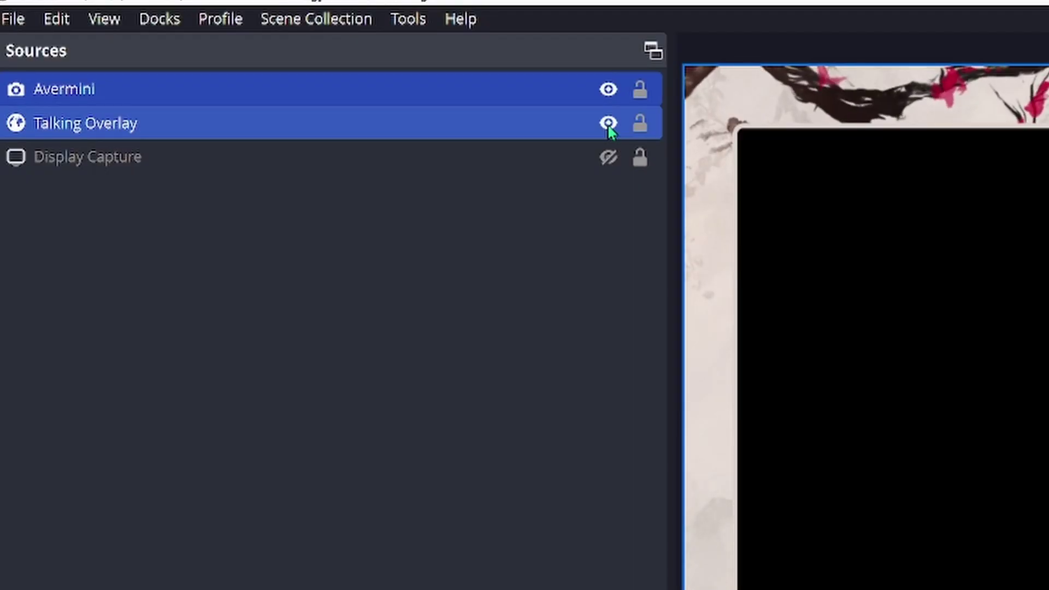
# With the Talking Overlay hidden, fit the Avermini camera to canvas, then shrink it to the top-right.
pyautogui.click(609, 124)
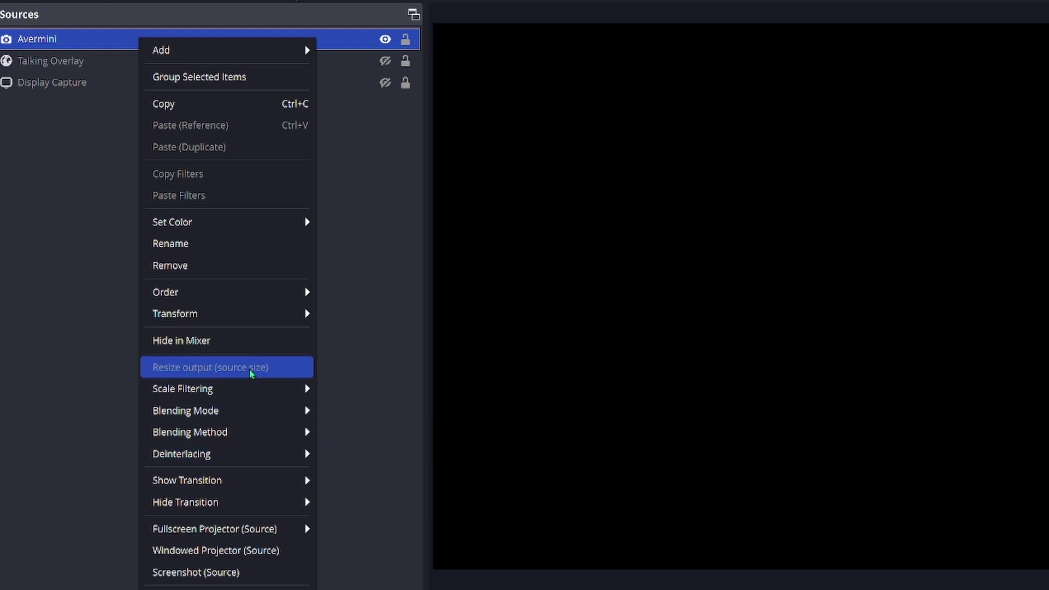
pyautogui.moveTo(252, 319)
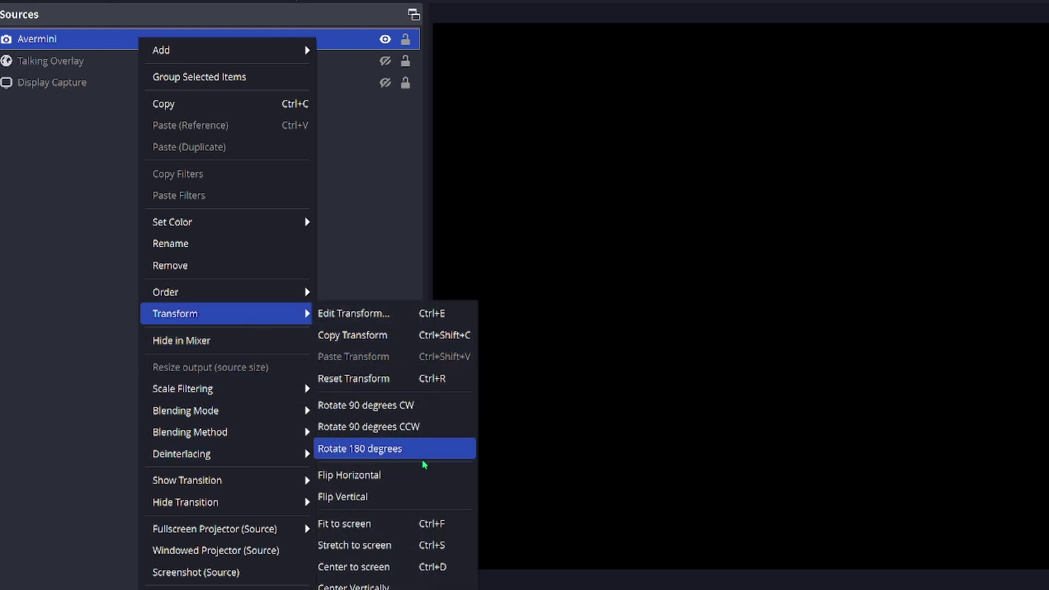
pyautogui.click(410, 526)
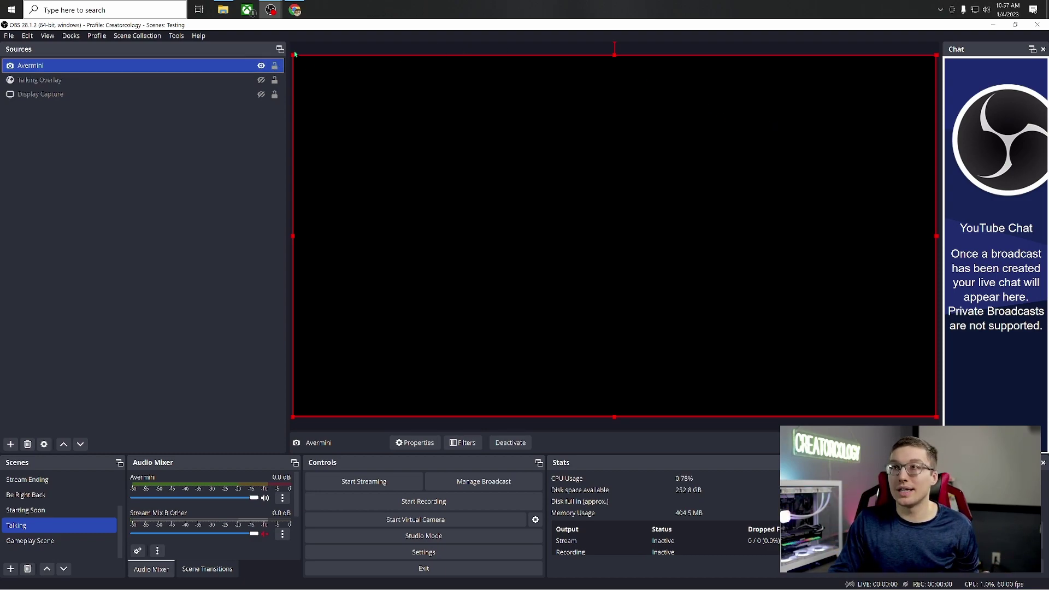
pyautogui.moveTo(293, 54); pyautogui.dragTo(756, 263)
pyautogui.moveTo(874, 316); pyautogui.dragTo(864, 123)
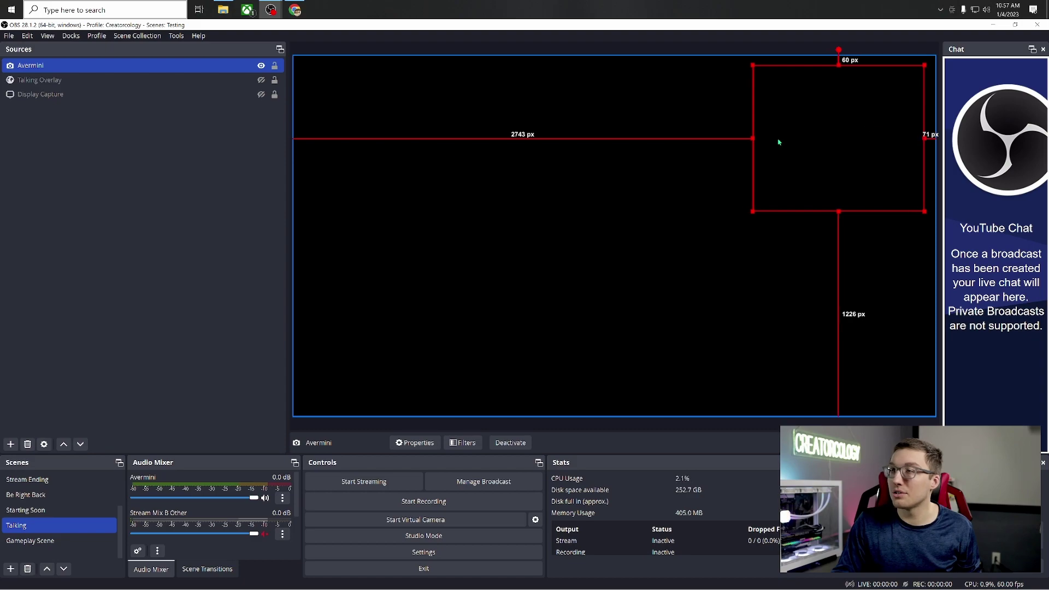
# Show the Talking Overlay and Display Capture again and fine-tune the camera inside the top-right frame.
pyautogui.click(261, 81)
pyautogui.click(261, 94)
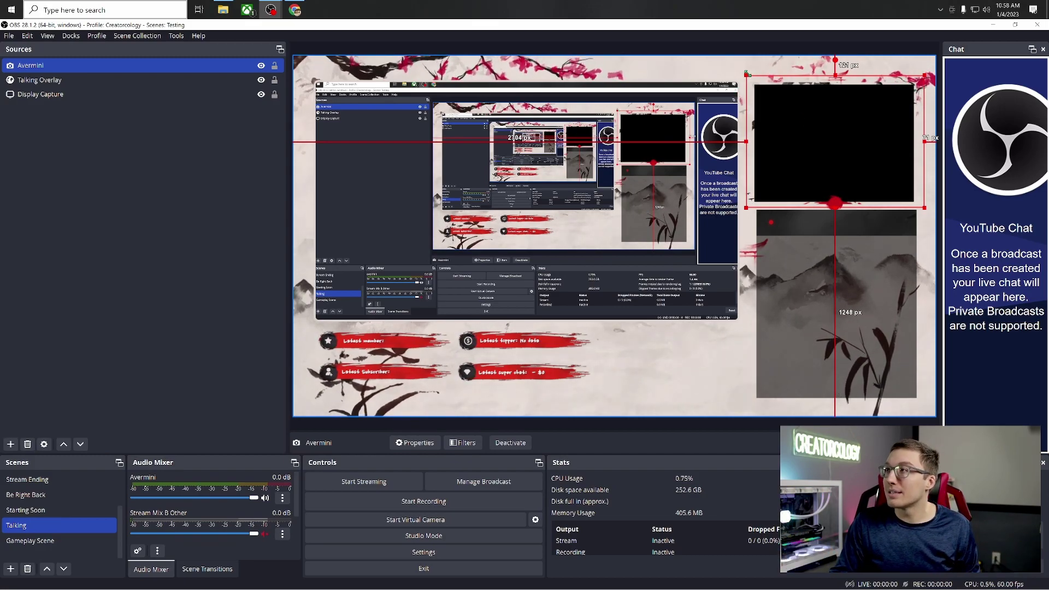
pyautogui.moveTo(746, 73); pyautogui.dragTo(752, 81)
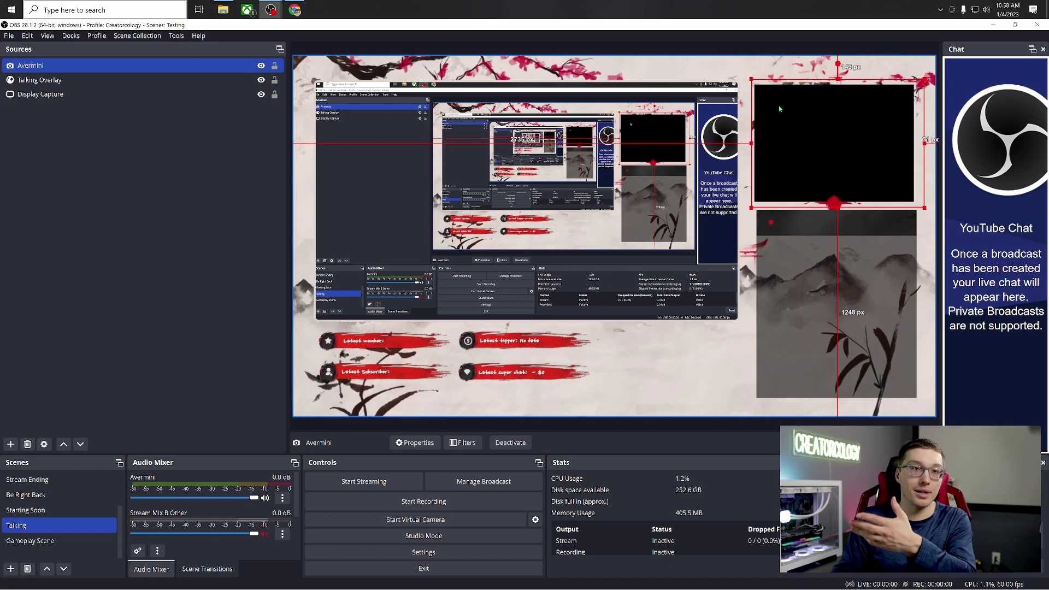
pyautogui.moveTo(923, 206); pyautogui.dragTo(914, 206)
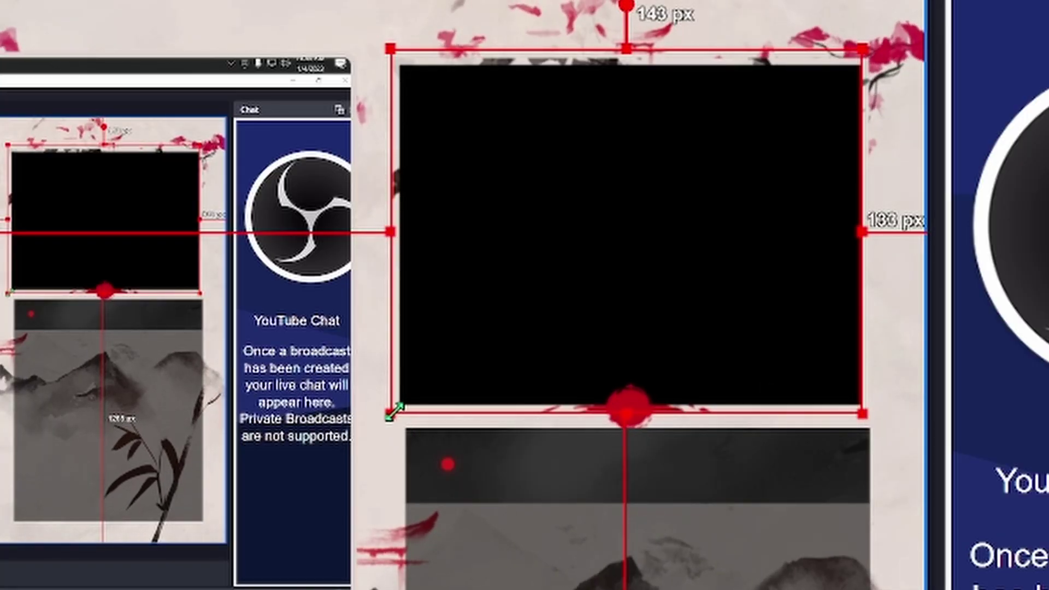
pyautogui.moveTo(392, 411); pyautogui.dragTo(402, 404)
pyautogui.moveTo(399, 47); pyautogui.dragTo(398, 61)
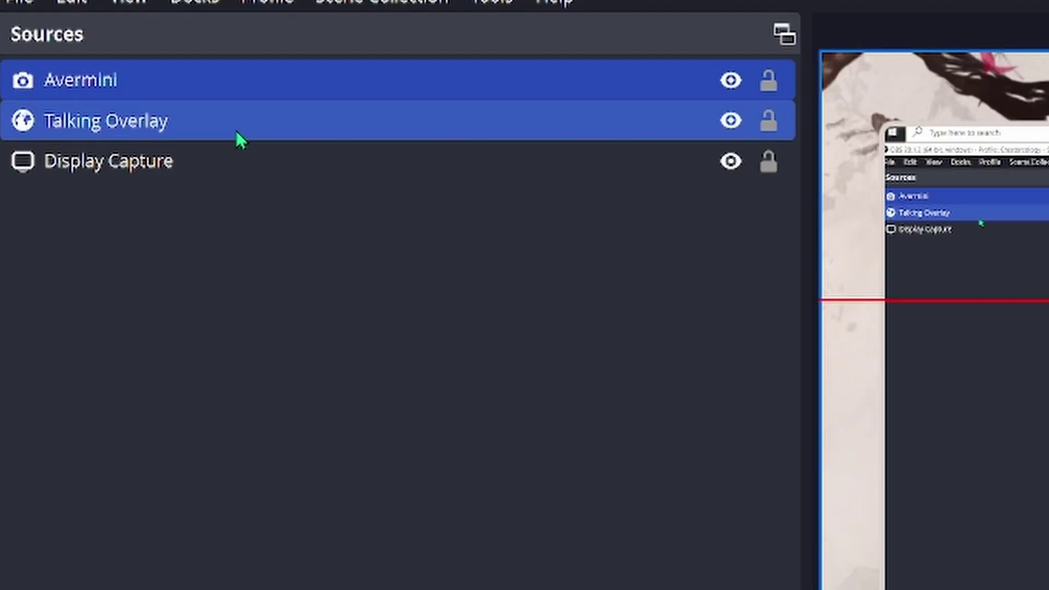
# Move the Avermini camera below the Talking Overlay in the Sources list.
pyautogui.click(165, 84)
pyautogui.moveTo(165, 84); pyautogui.dragTo(164, 143)
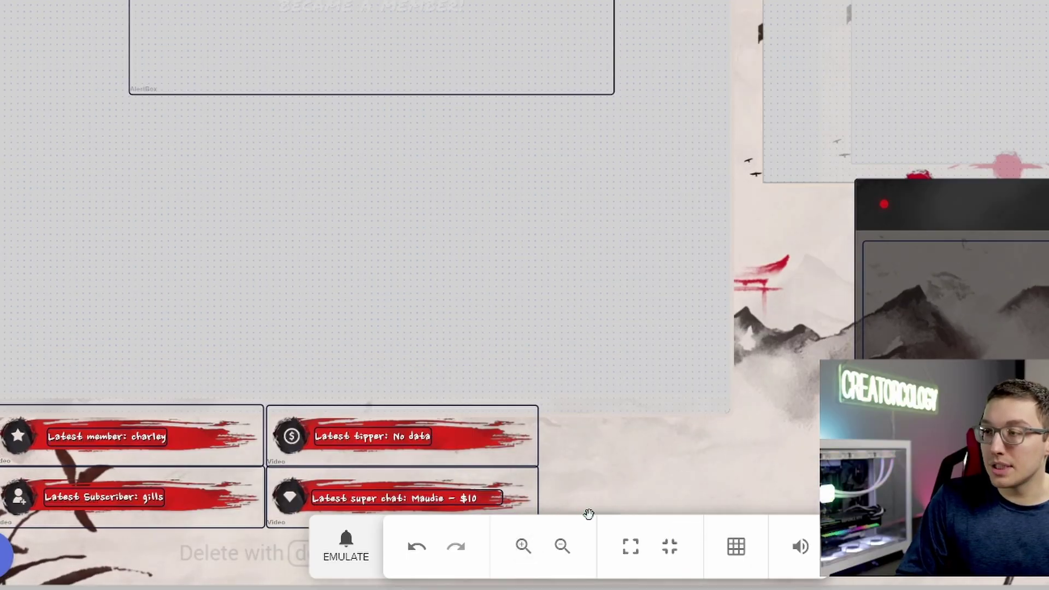
# Move the editor toolbar up and emulate a test subscriber event, checking the Latest Subscriber widget.
pyautogui.moveTo(589, 514); pyautogui.dragTo(602, 171)
pyautogui.click(216, 233)
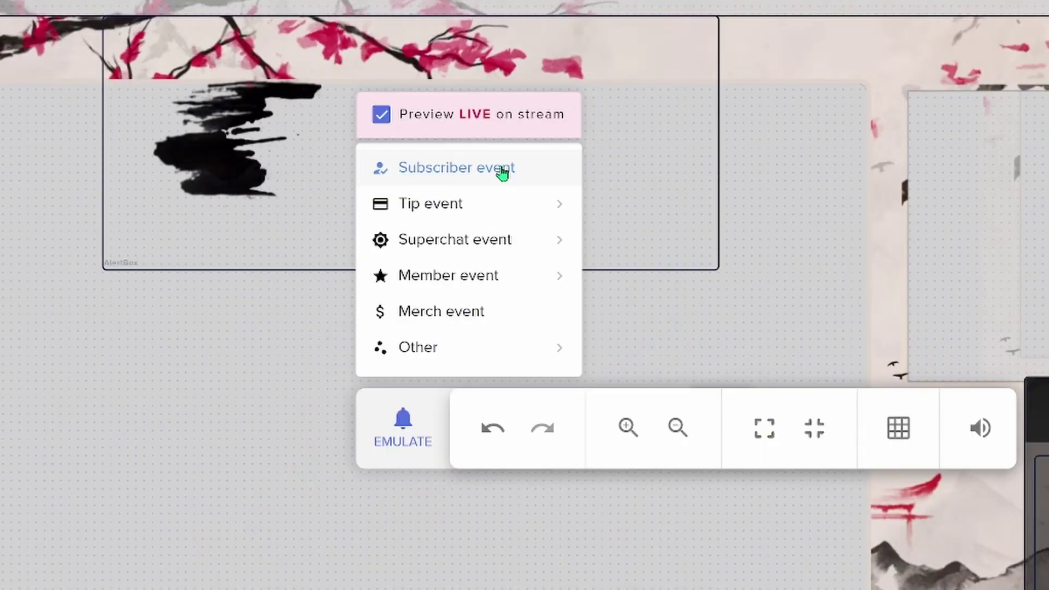
pyautogui.click(257, 120)
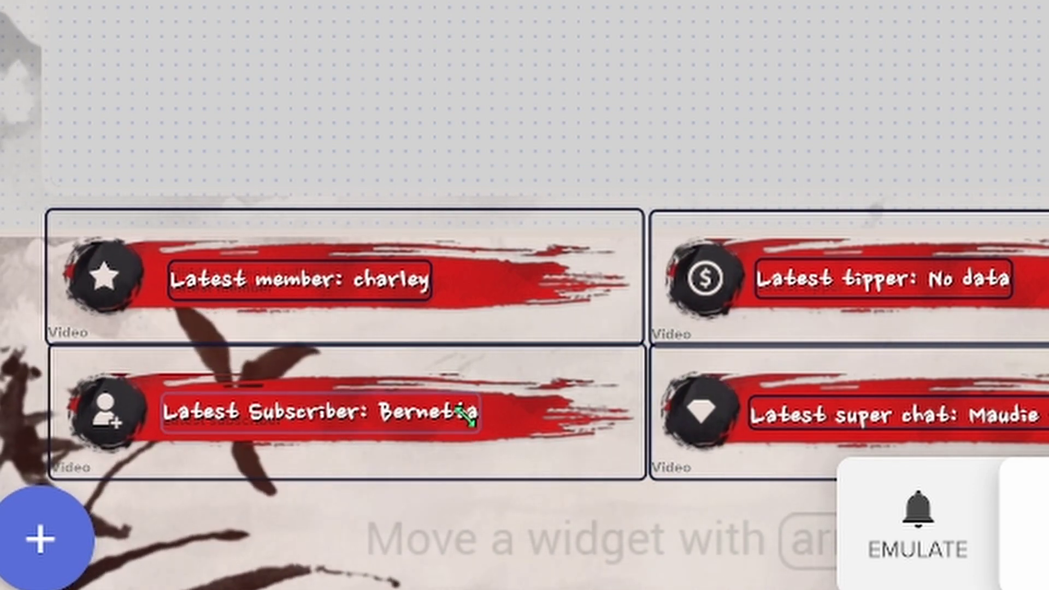
pyautogui.click(500, 417)
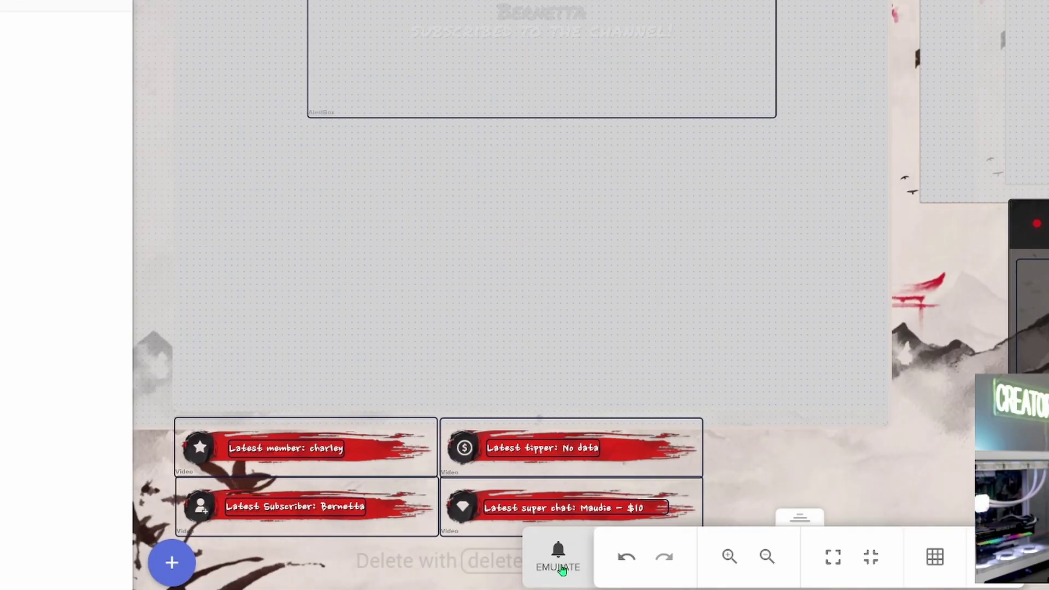
pyautogui.click(562, 570)
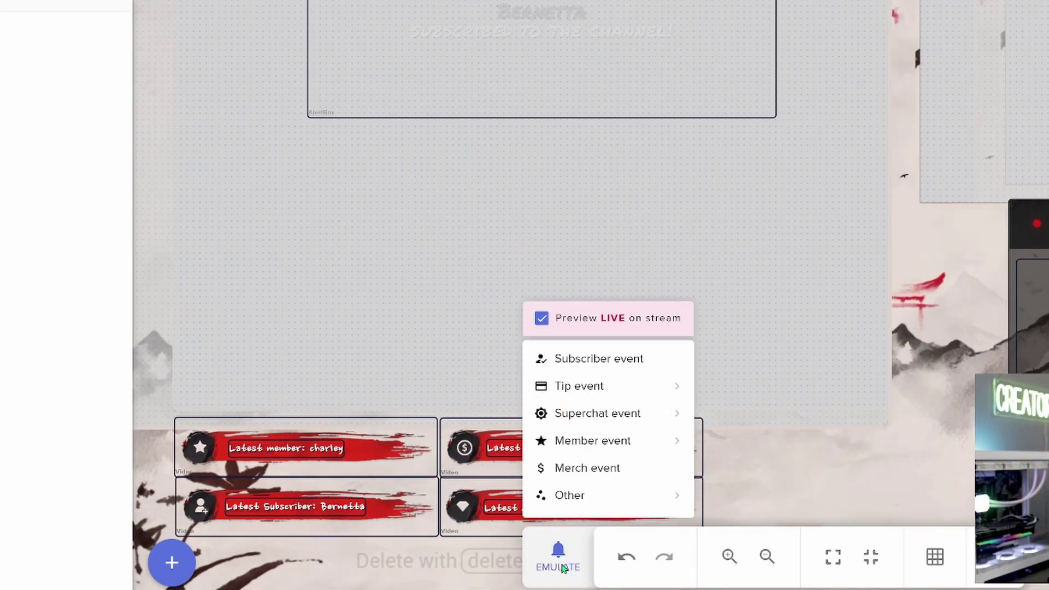
pyautogui.moveTo(613, 423)
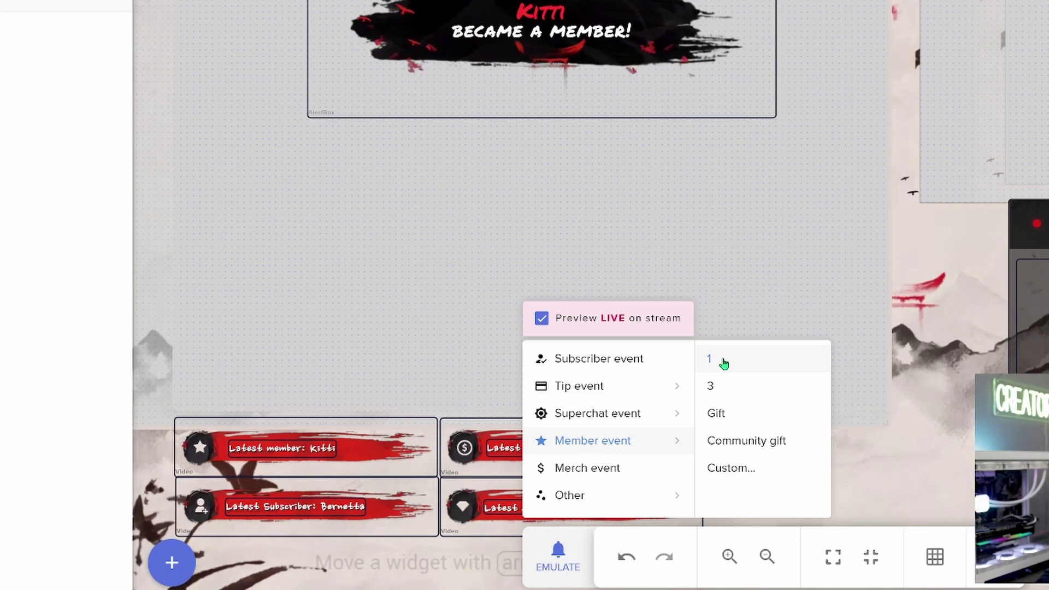
pyautogui.click(456, 371)
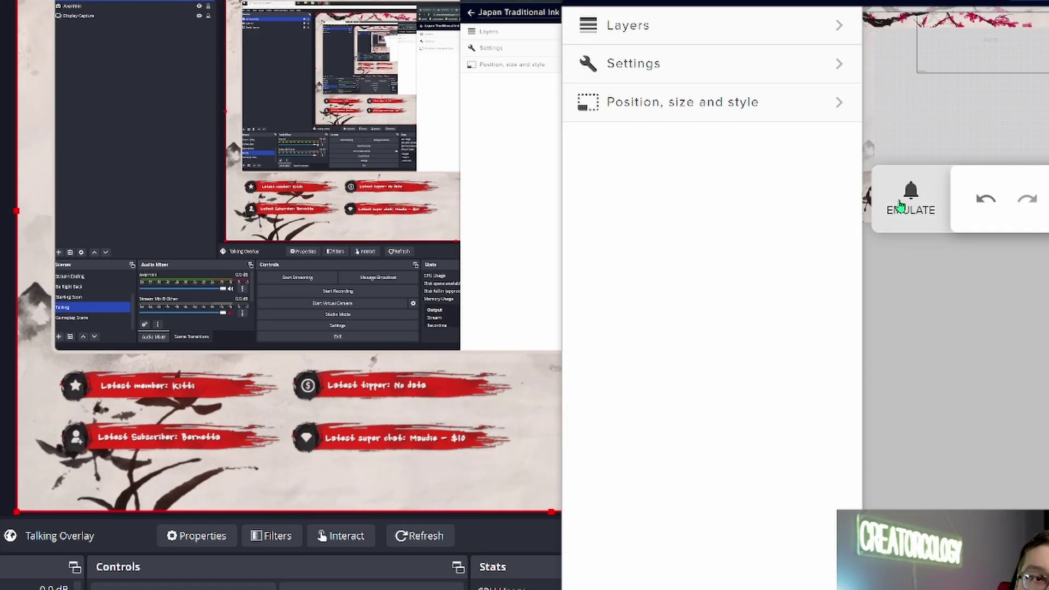
# Emulate a test member event from the EMULATE list.
pyautogui.click(908, 206)
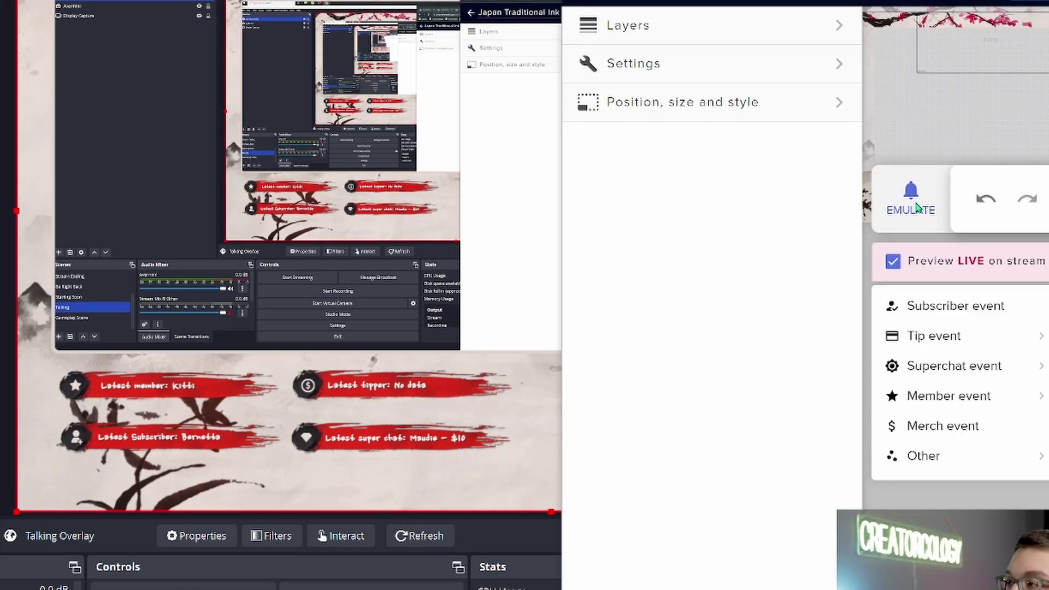
pyautogui.click(948, 396)
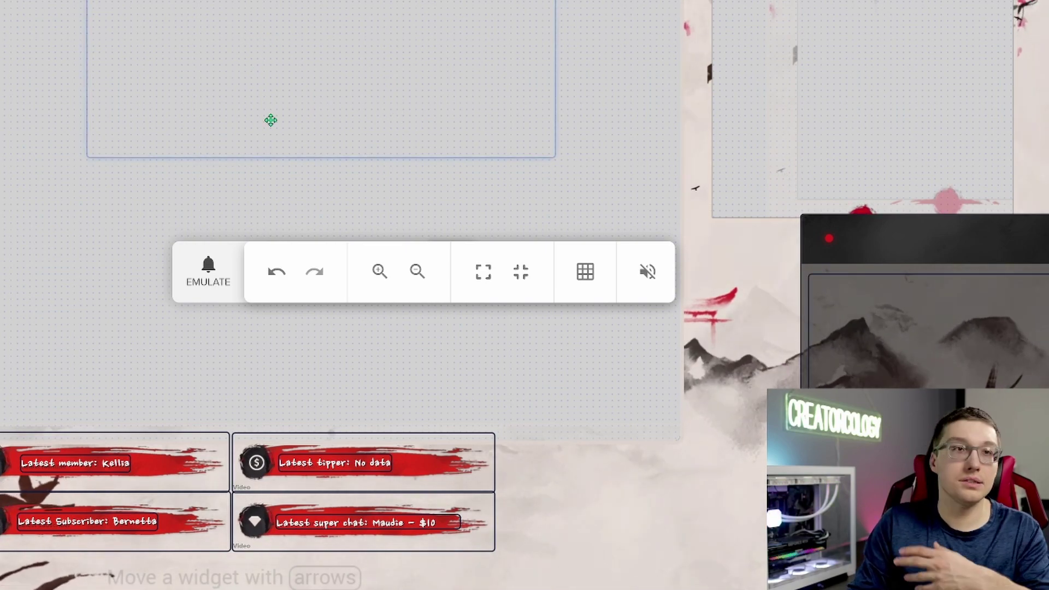
# Open the AlertBox 14 layer's advanced member alert settings.
pyautogui.click(213, 282)
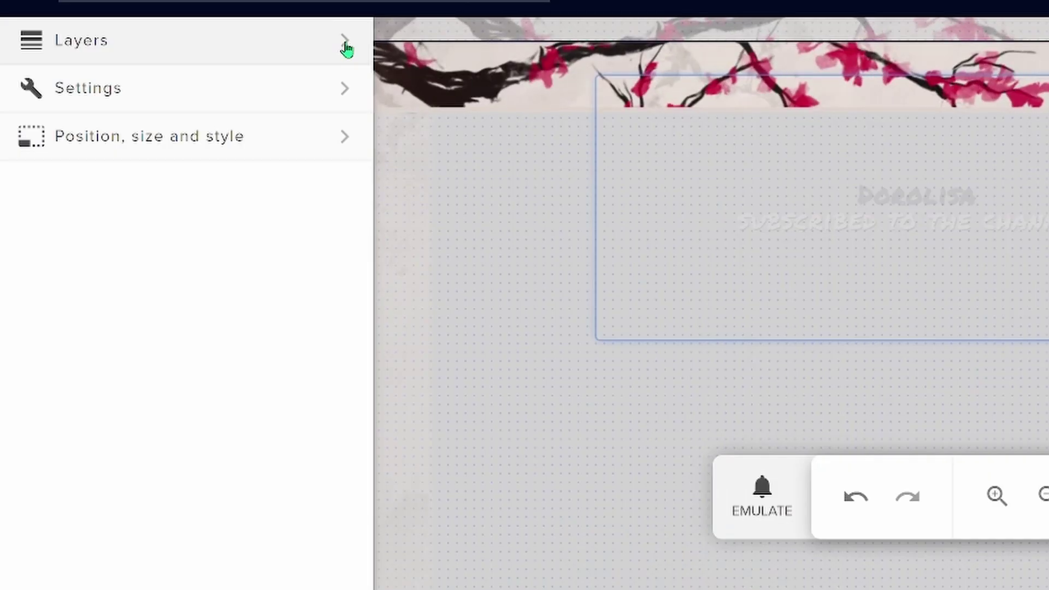
pyautogui.click(345, 40)
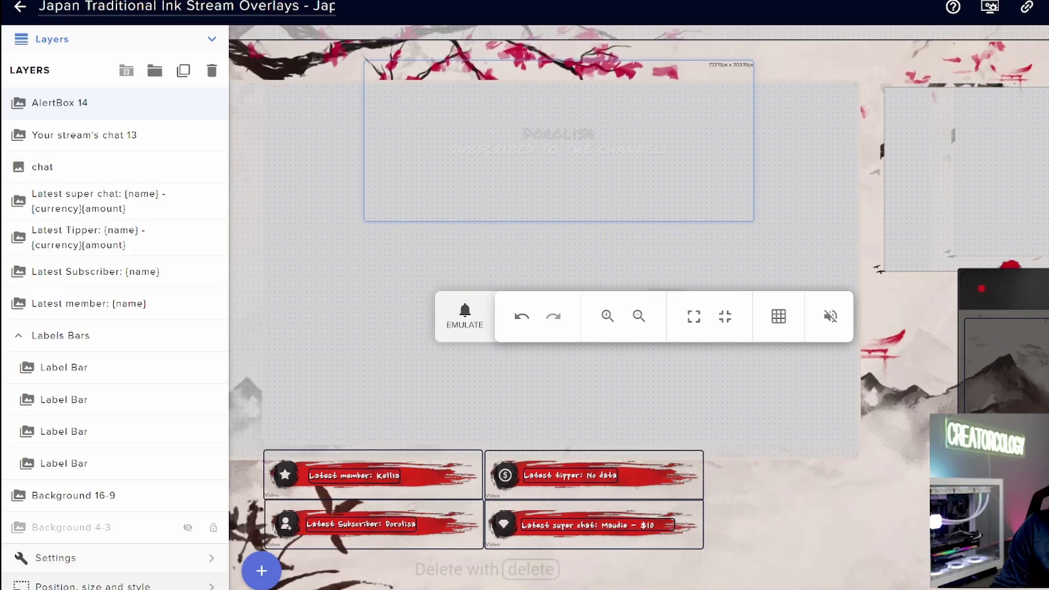
pyautogui.click(54, 558)
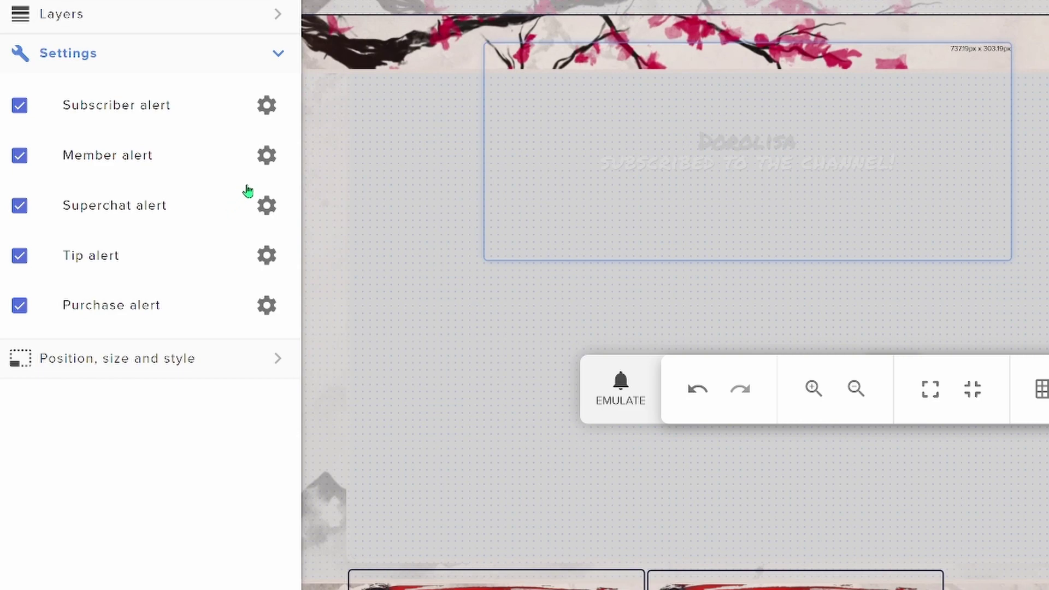
pyautogui.click(263, 163)
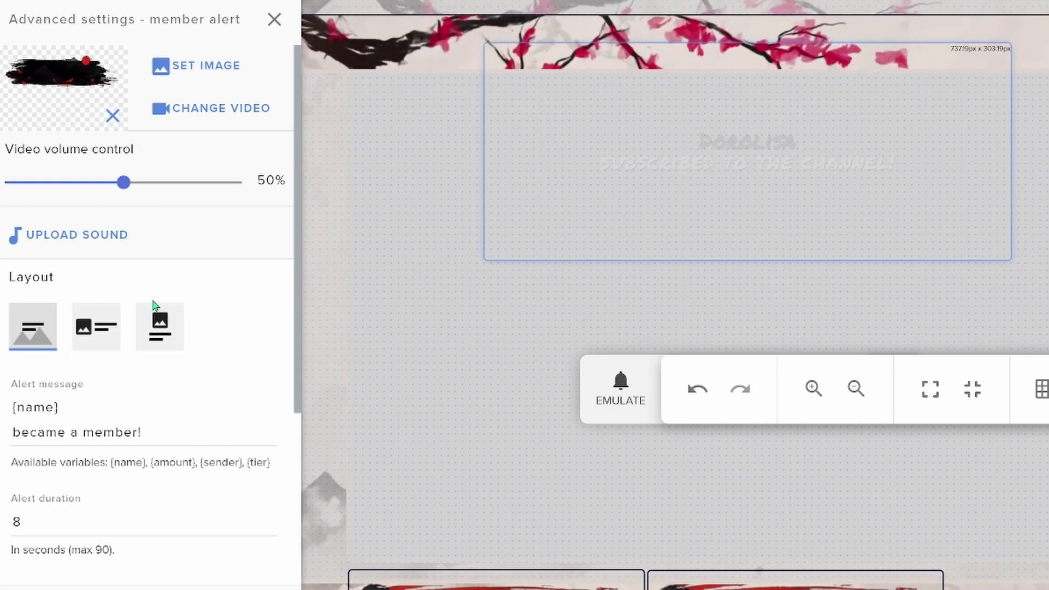
# Set the member alert to 4 seconds with a 2-second fade-out and test it.
pyautogui.scroll(-4, 295, 328)
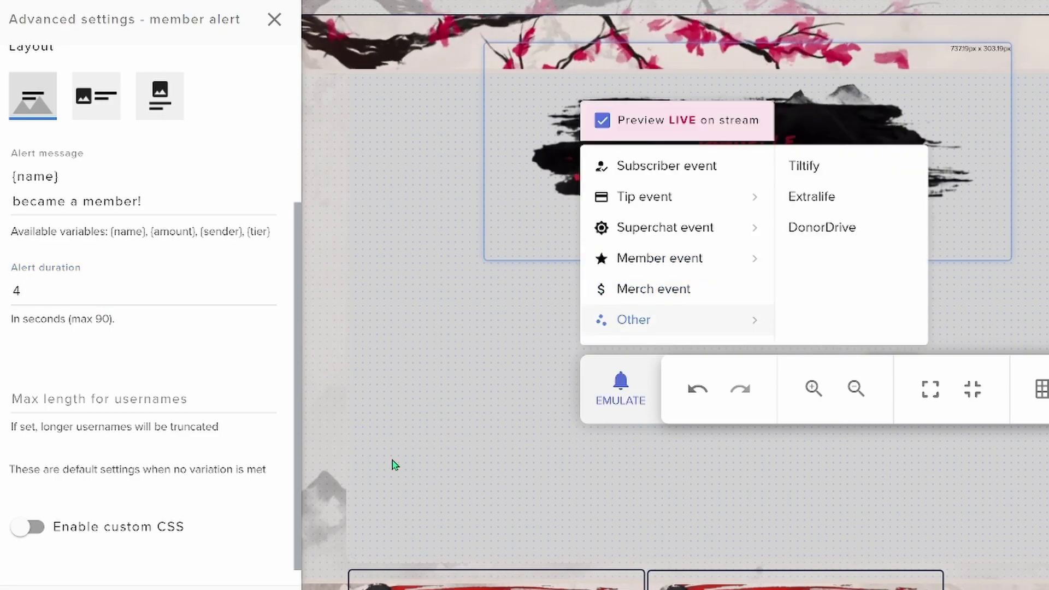
pyautogui.click(409, 463)
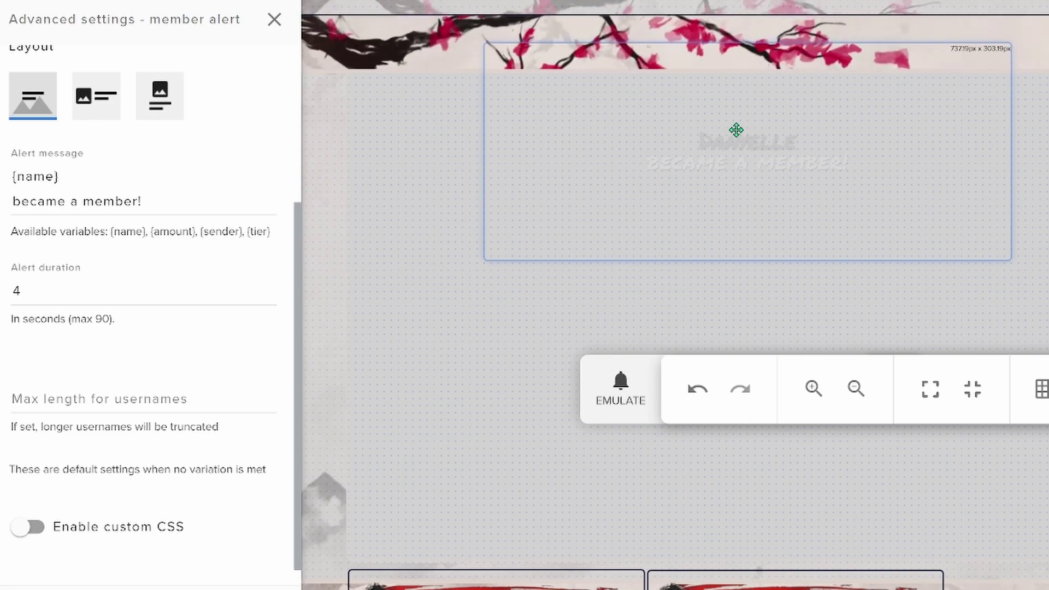
pyautogui.scroll(-1, 222, 430)
pyautogui.scroll(-10, 150, 328)
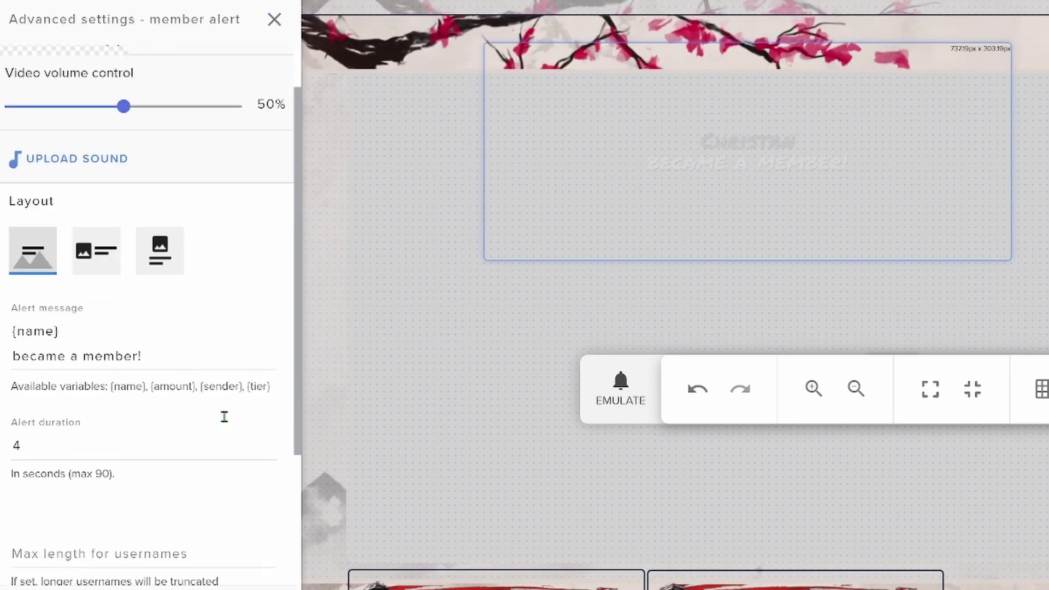
pyautogui.scroll(-3, 225, 417)
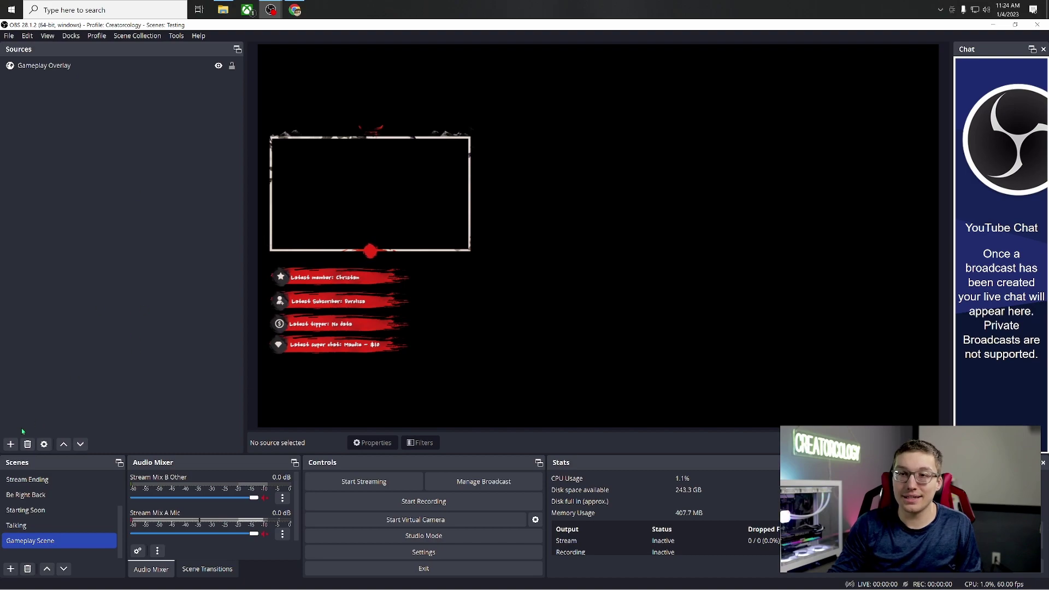
# Add a new Display Capture to Gameplay Scene and keep Gameplay Overlay layered above it.
pyautogui.click(10, 444)
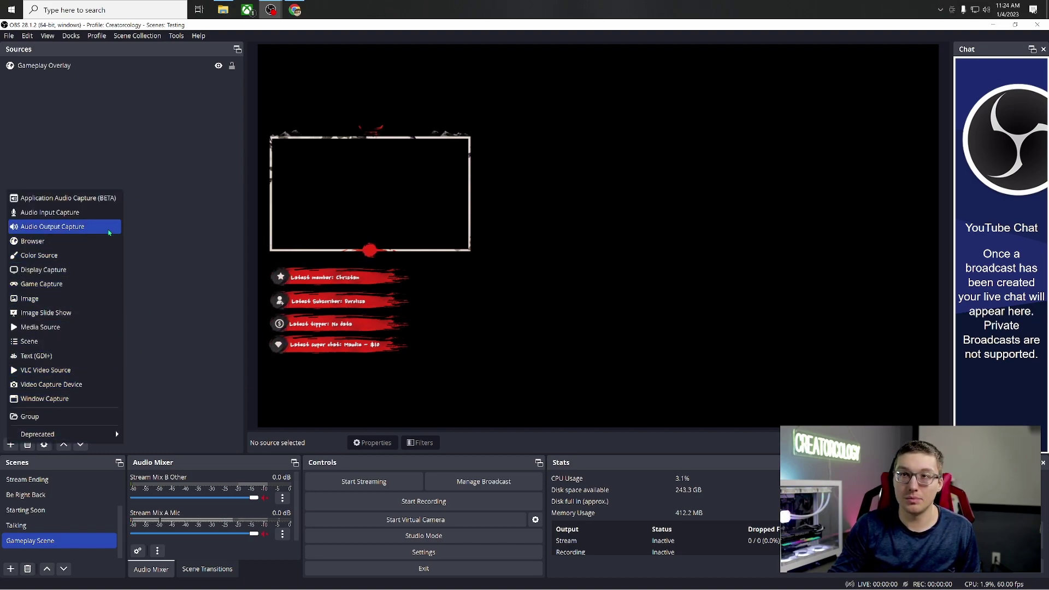
pyautogui.click(86, 269)
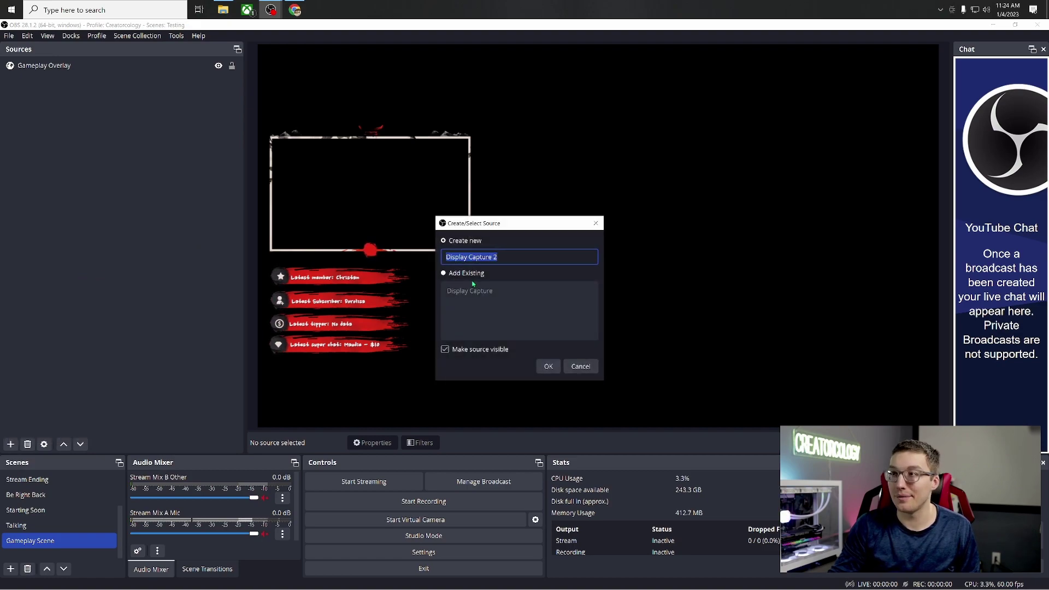
pyautogui.click(548, 367)
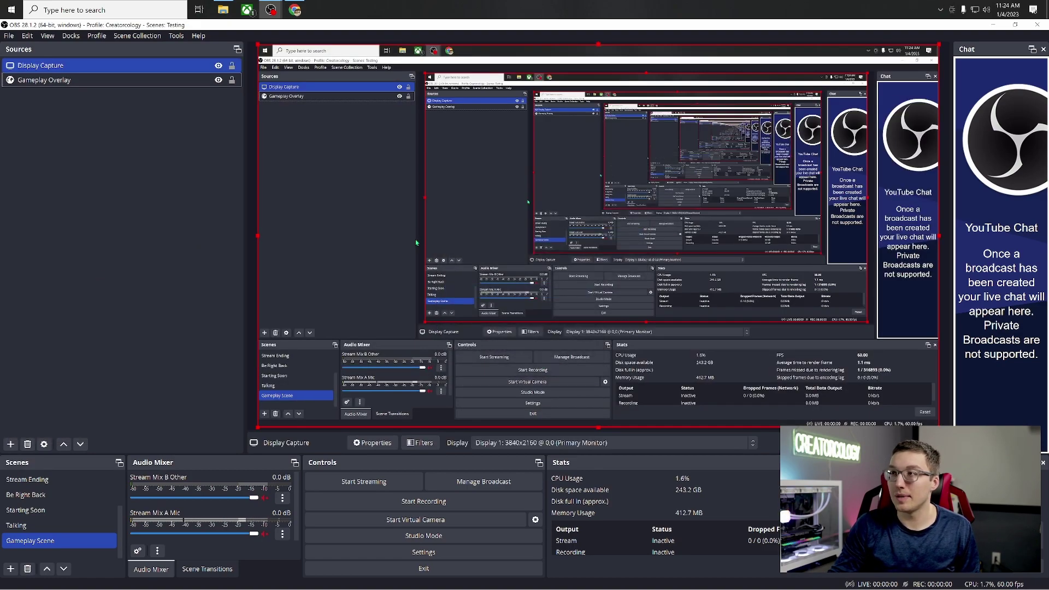
pyautogui.moveTo(217, 83); pyautogui.dragTo(164, 62)
pyautogui.click(80, 112)
# Add the existing Avermini camera to Gameplay Scene and resize it to fit the frame.
pyautogui.click(10, 443)
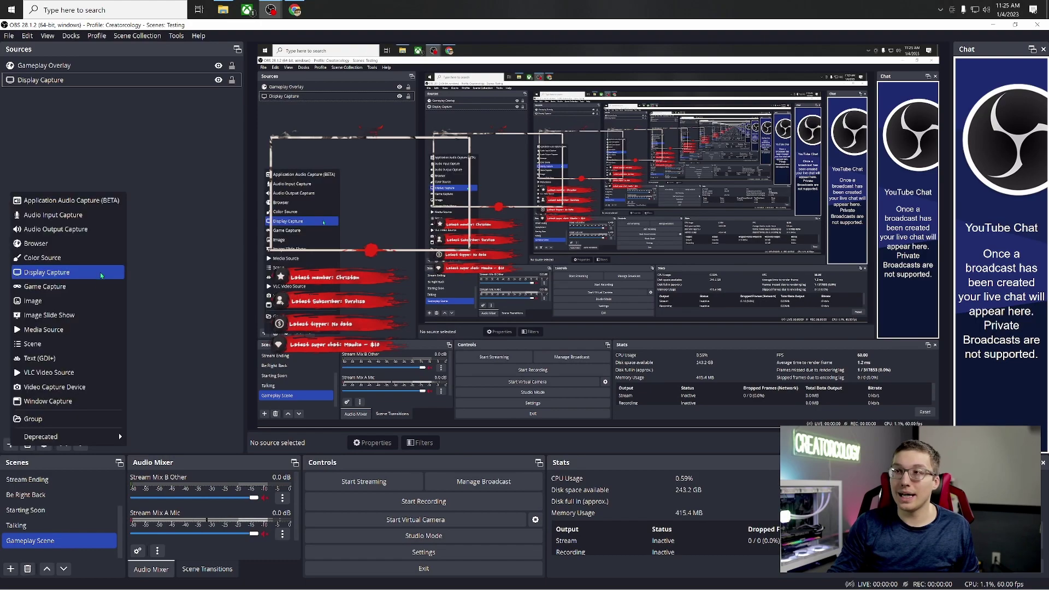
pyautogui.click(55, 387)
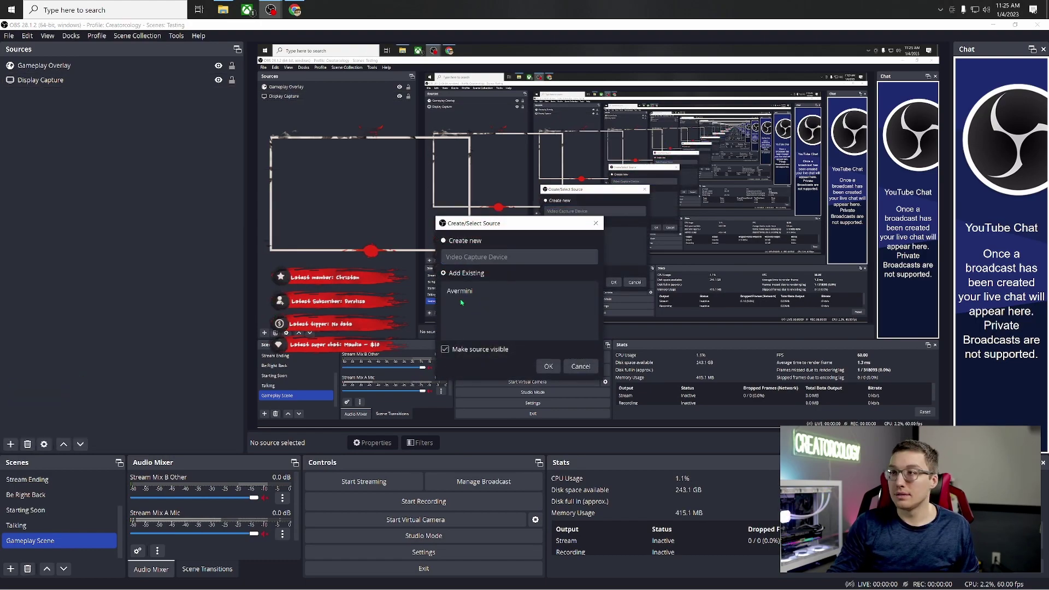
pyautogui.click(546, 365)
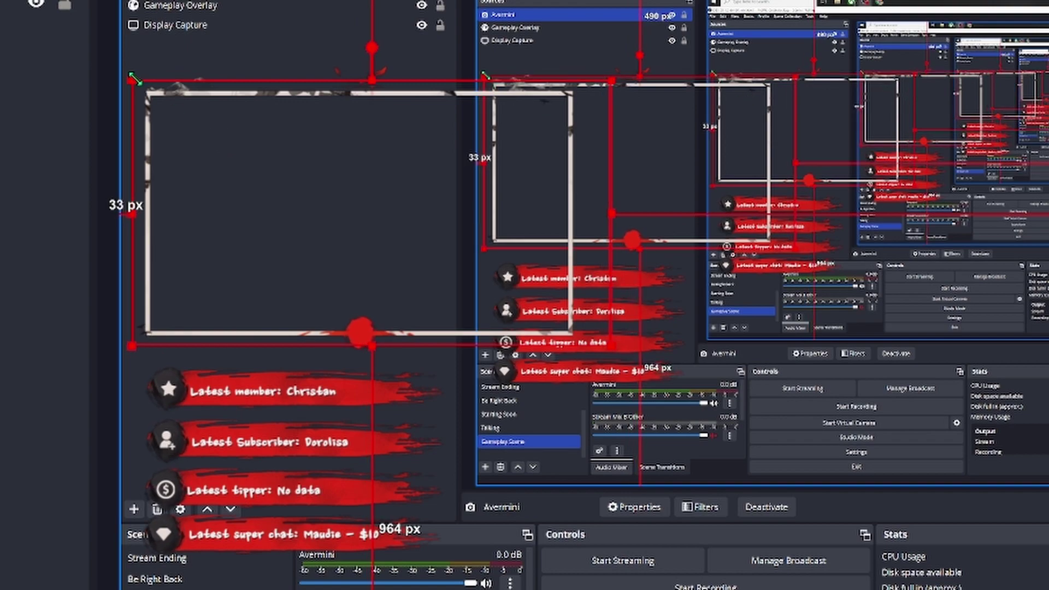
pyautogui.moveTo(134, 80); pyautogui.dragTo(151, 94)
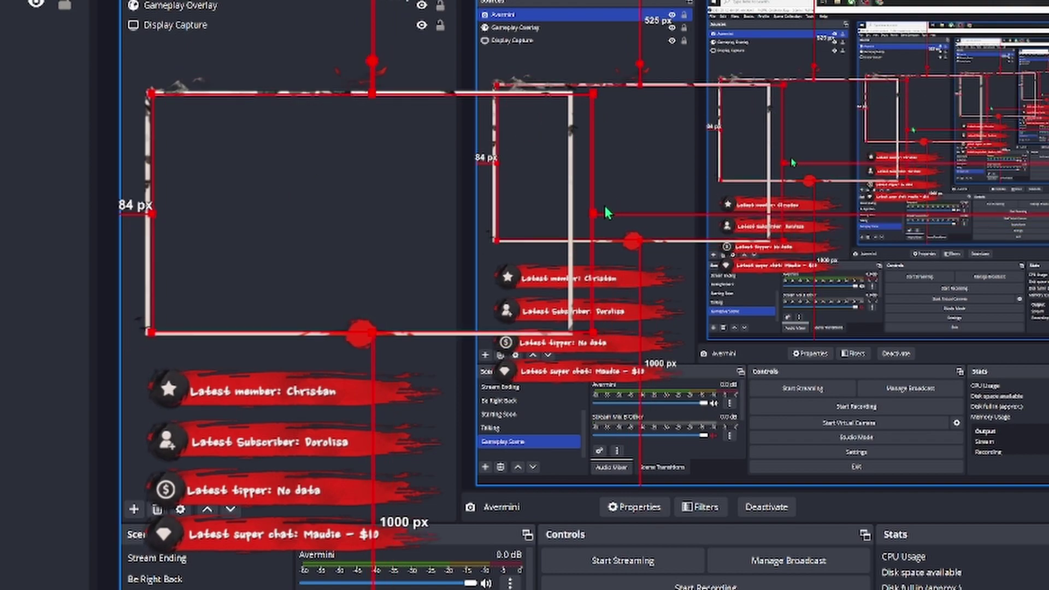
pyautogui.moveTo(593, 209); pyautogui.dragTo(572, 209)
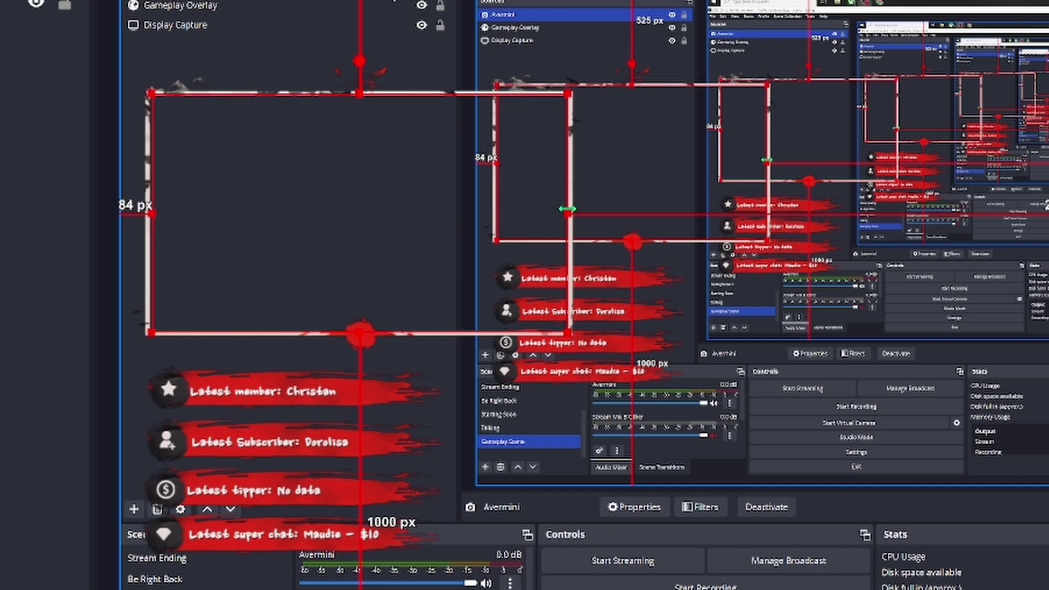